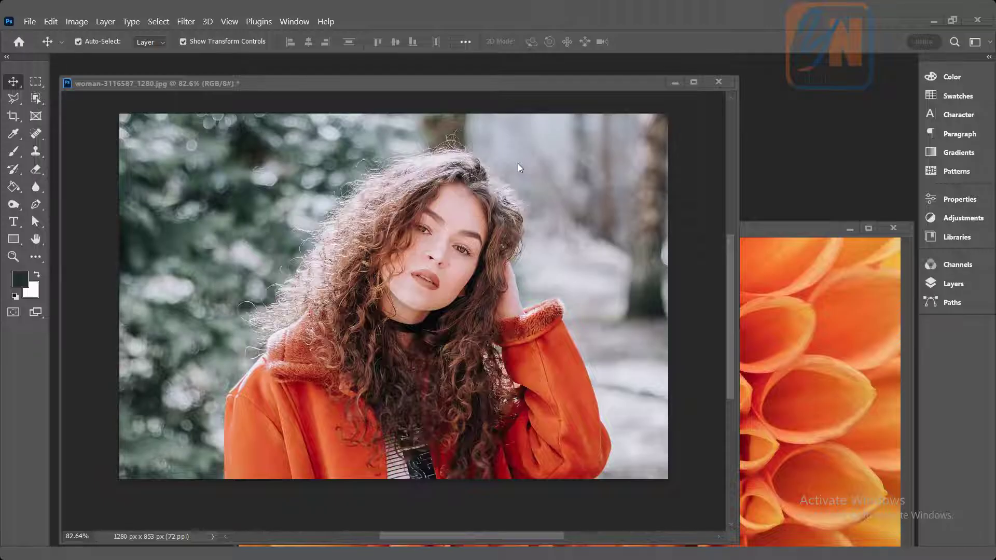
With the portrait in front, select the whole canvas and expand the Layers panel.
key(ctrl+Tab)
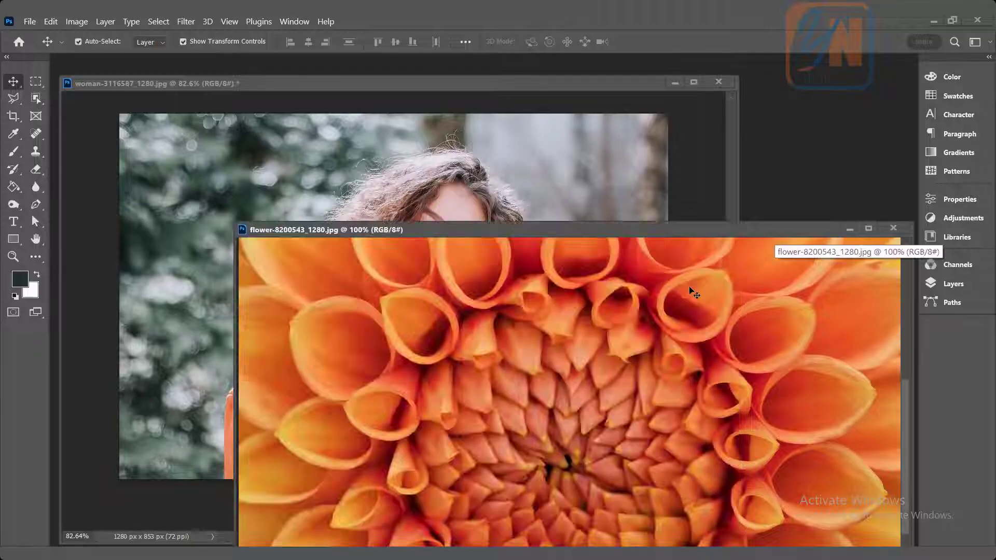
click(451, 84)
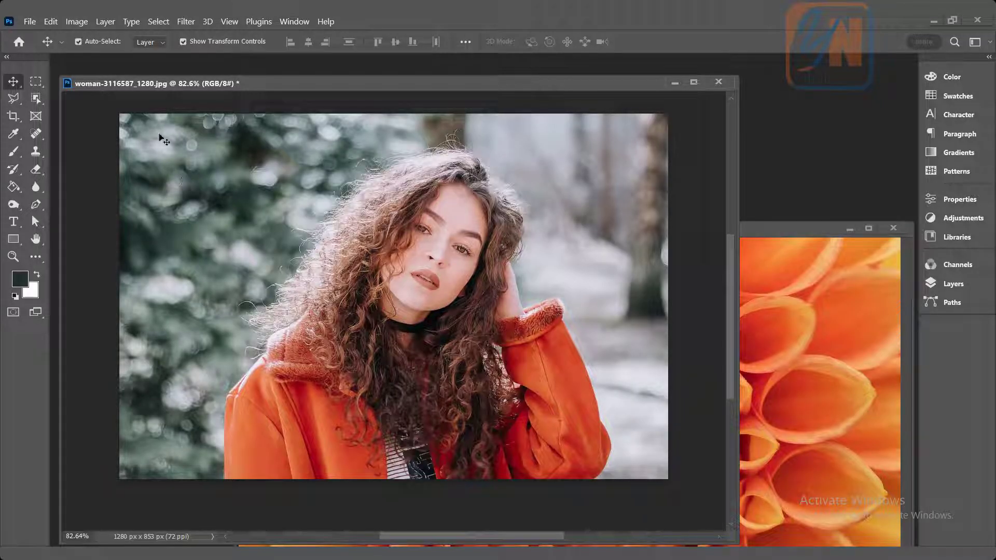
click(158, 21)
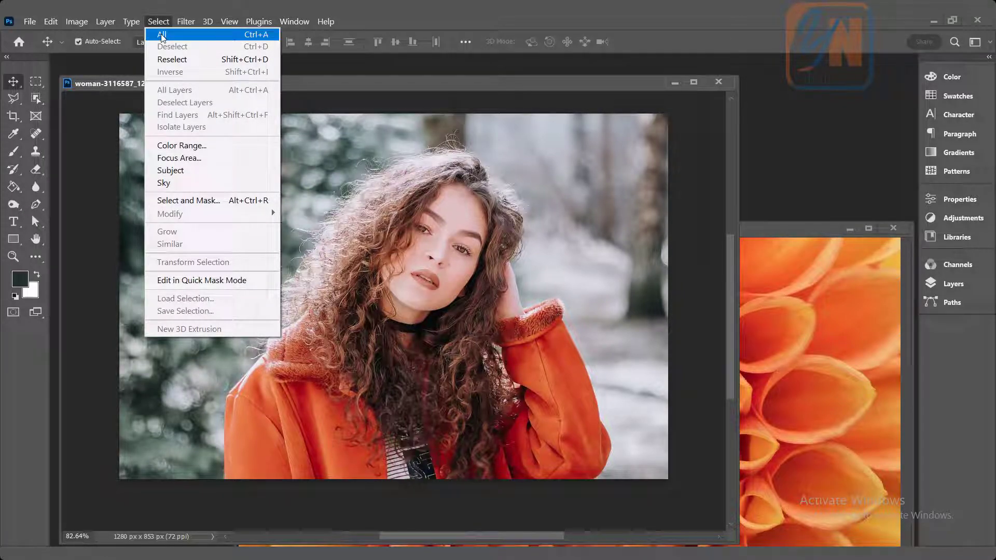
click(162, 35)
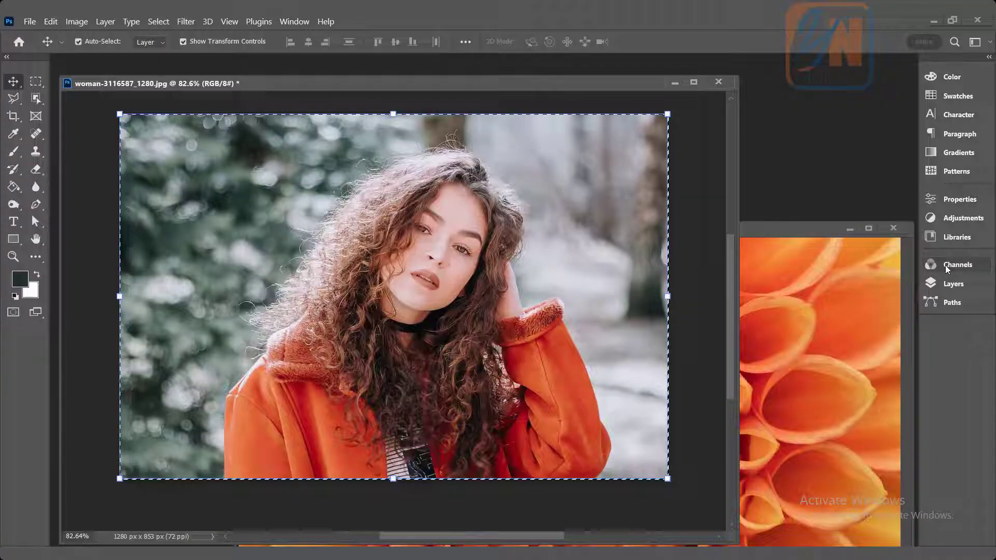
click(955, 284)
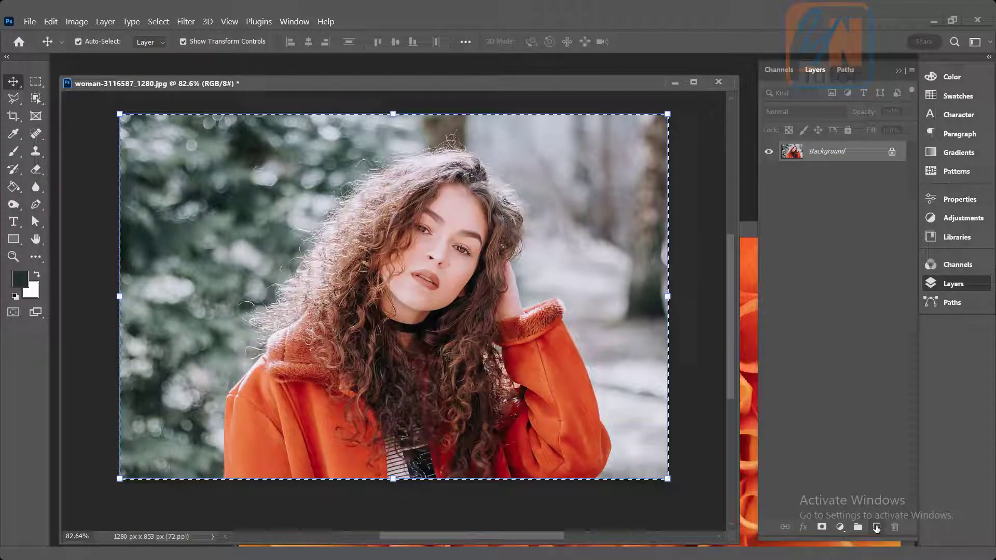
Add a new empty layer above Background and rename it 'border'.
click(876, 527)
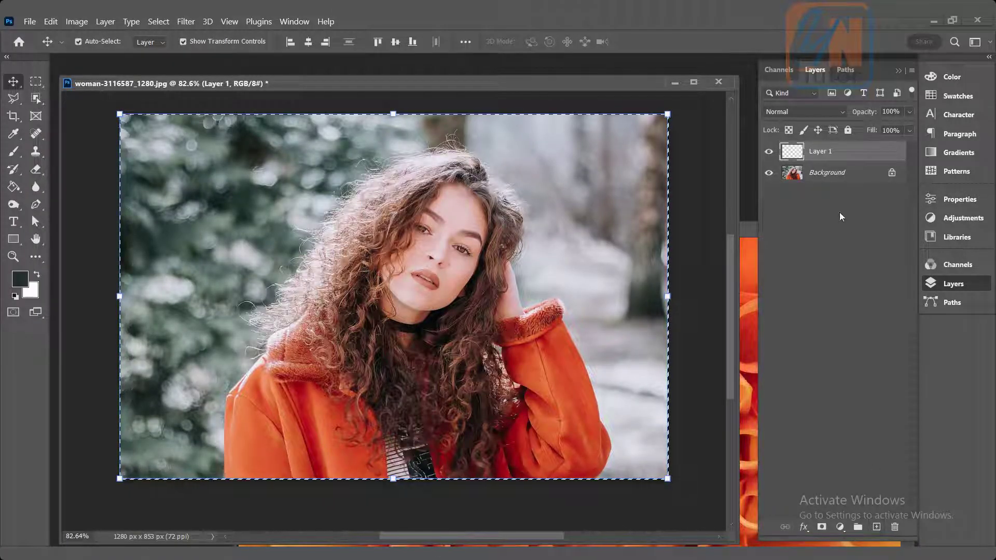
double_click(820, 151)
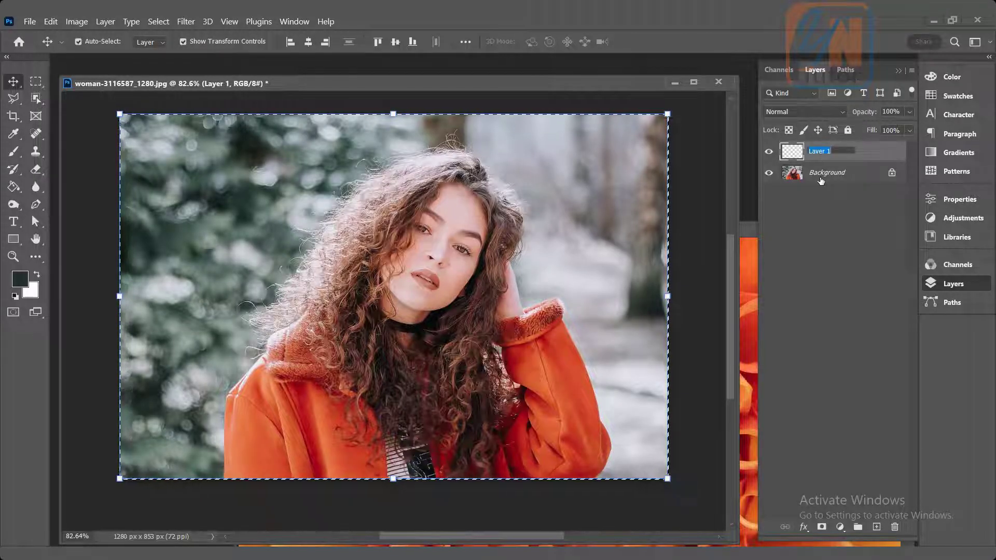
text(border)
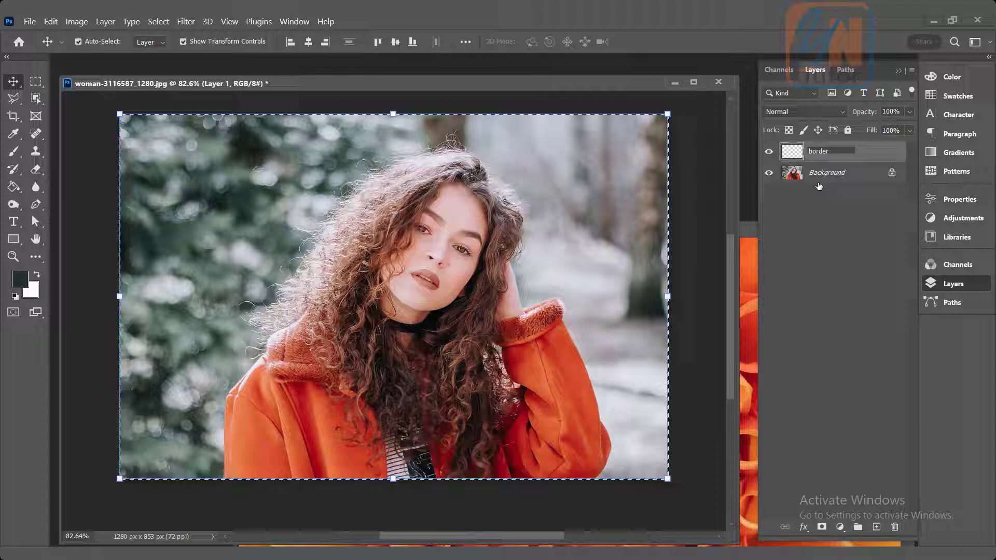
key(Return)
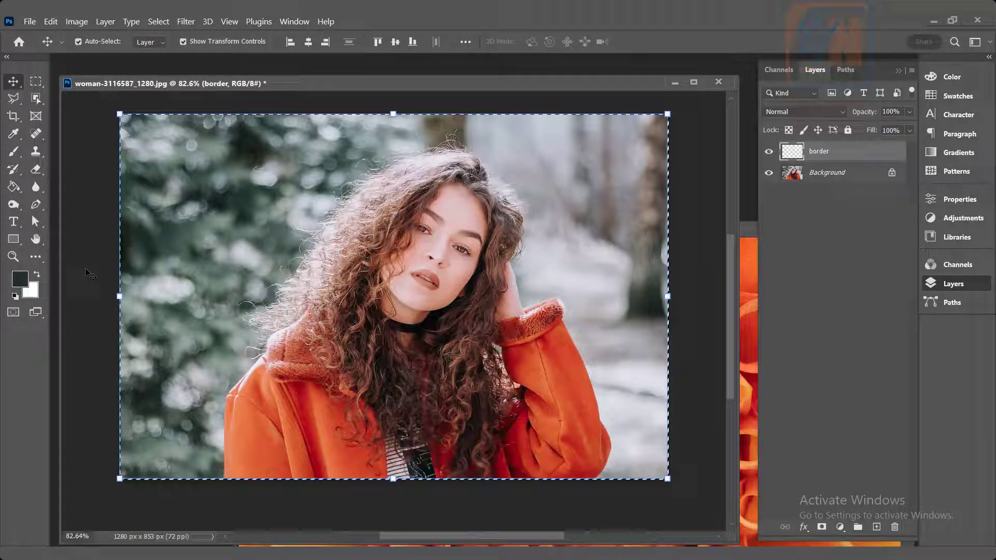
Sample a dark green-grey from the photo as foreground colour and fill the border layer.
click(23, 282)
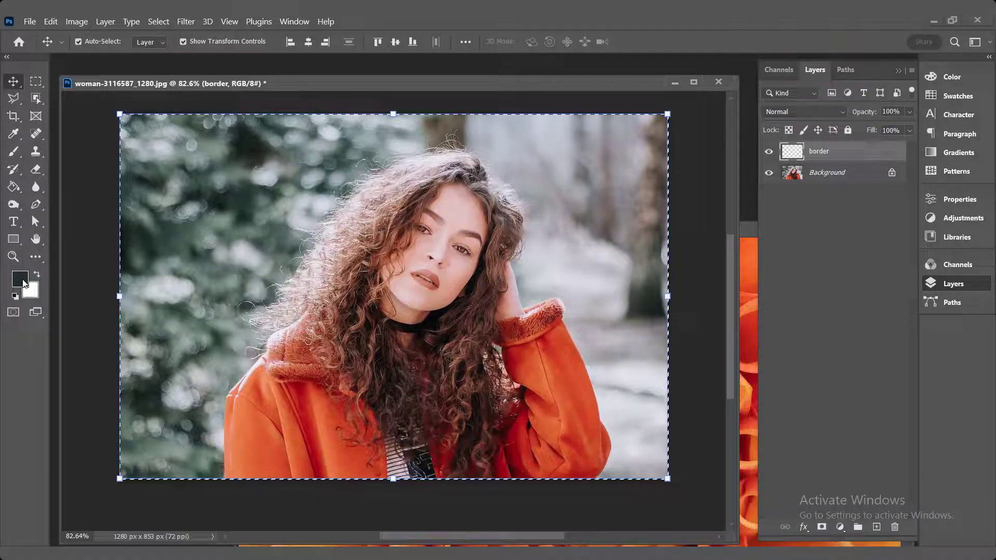
click(212, 224)
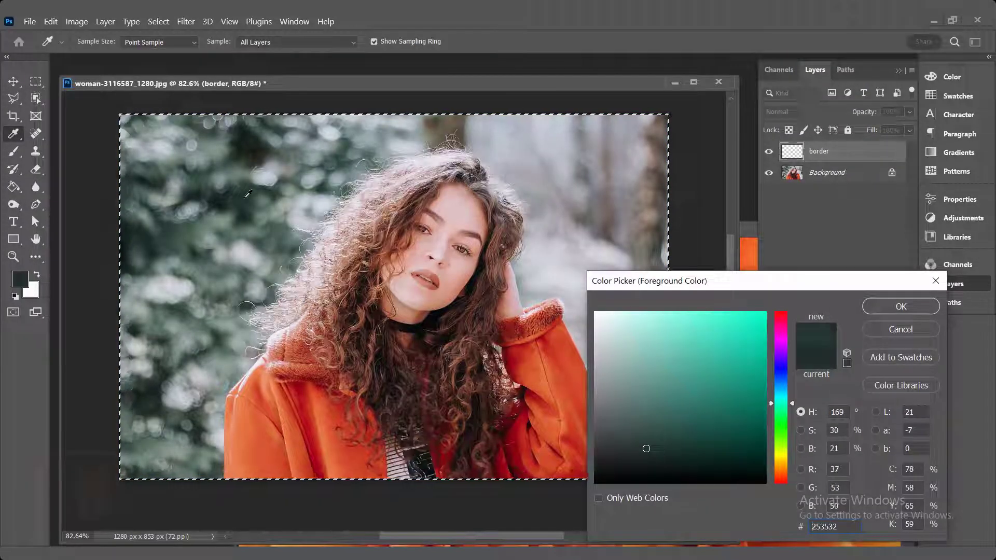
click(155, 238)
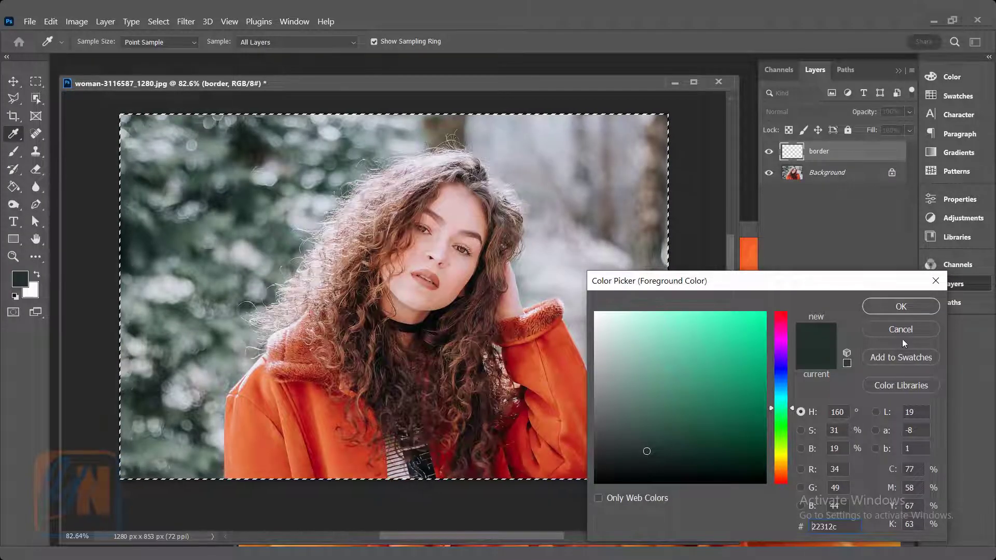
click(917, 312)
key(v)
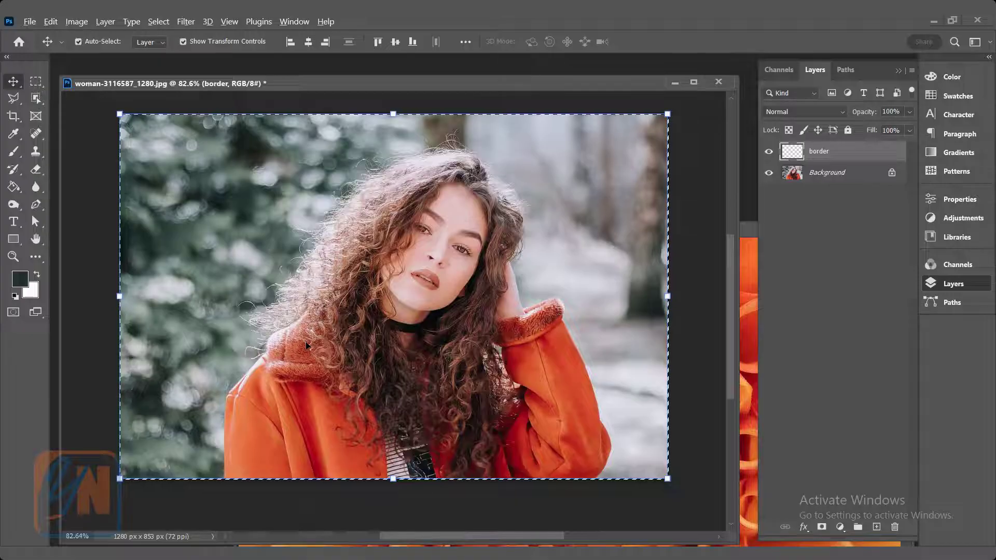
key(alt+BackSpace)
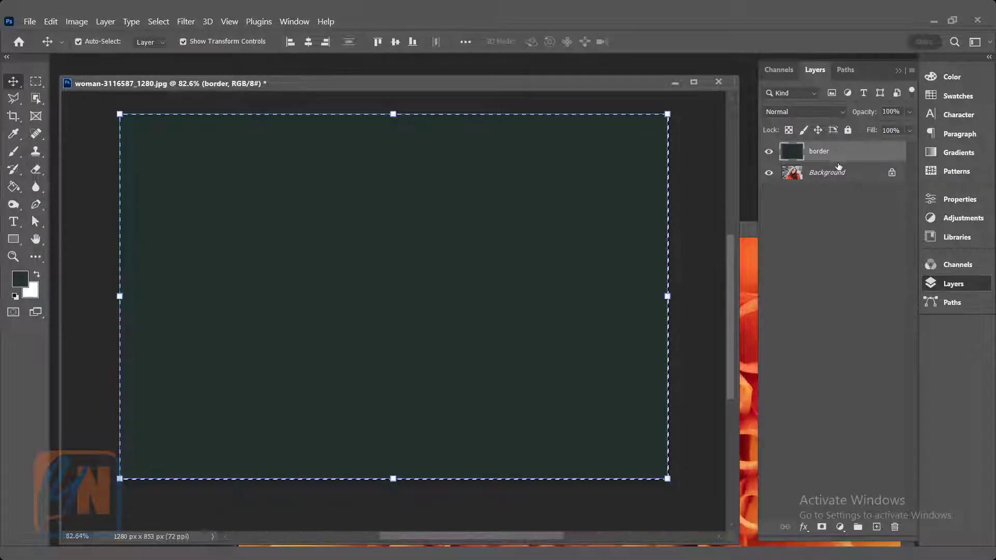
Deselect and lower the border layer's opacity to 61%.
click(153, 21)
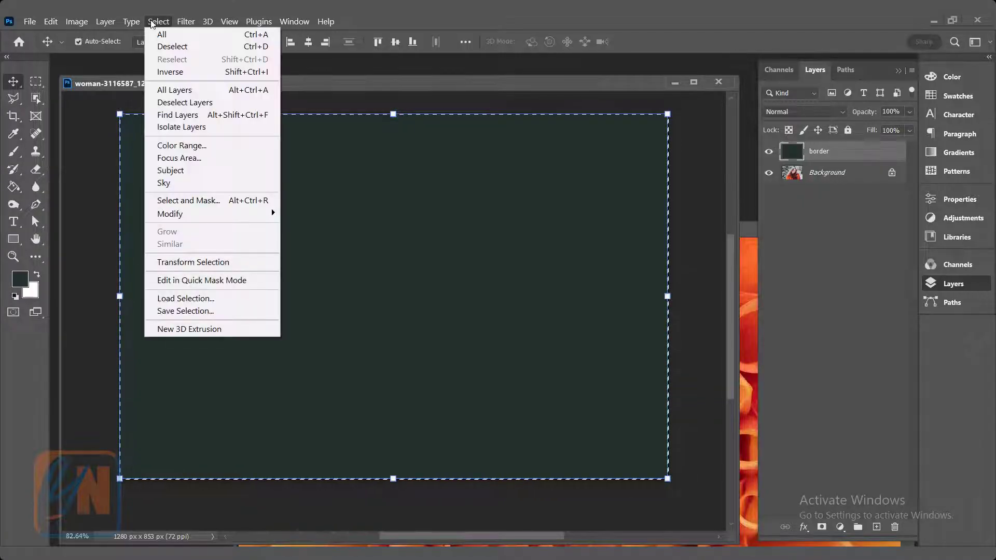
click(167, 48)
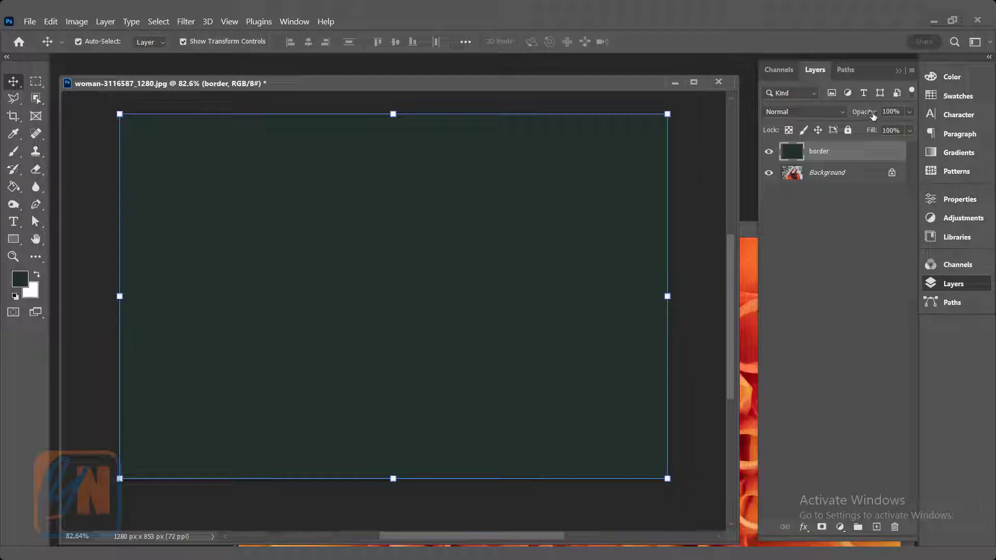
click(911, 114)
drag(908, 129, 884, 137)
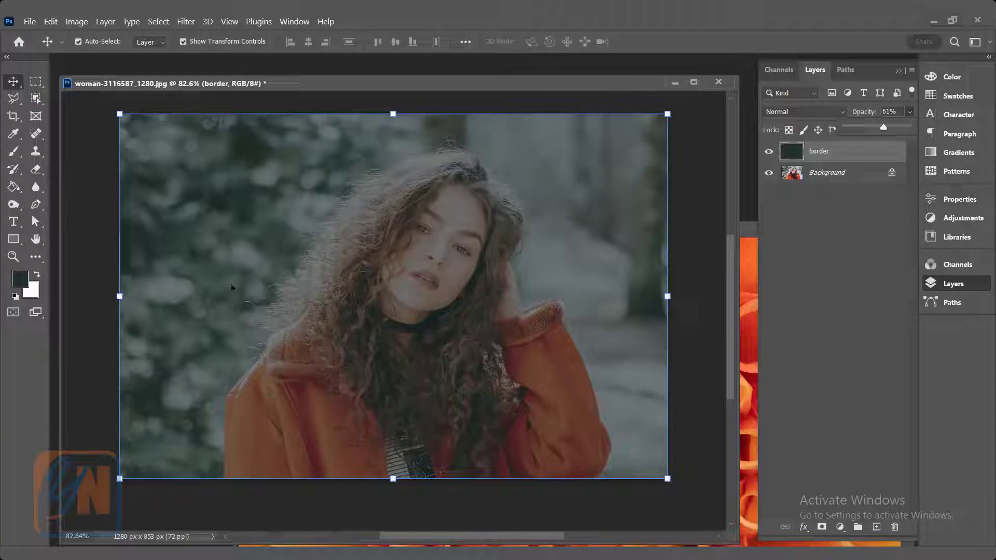
Draw a 25 px feathered rectangular selection around the woman's face and upper body.
key(Return)
click(38, 83)
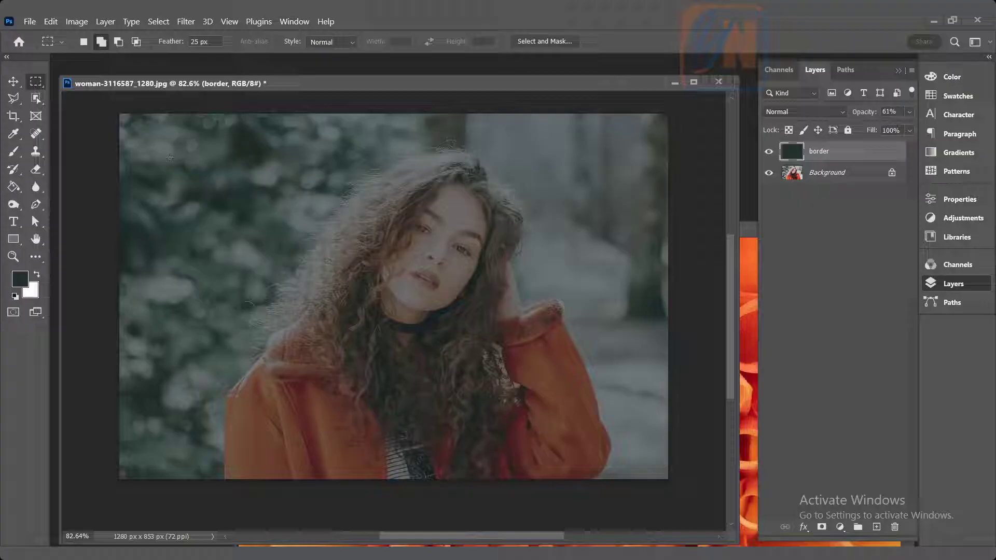
drag(171, 154, 617, 436)
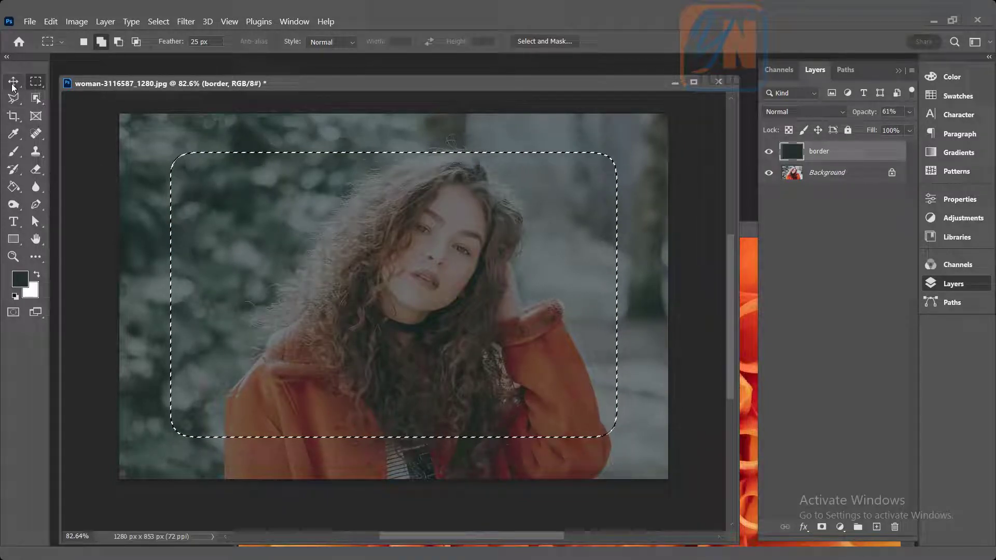
key(v)
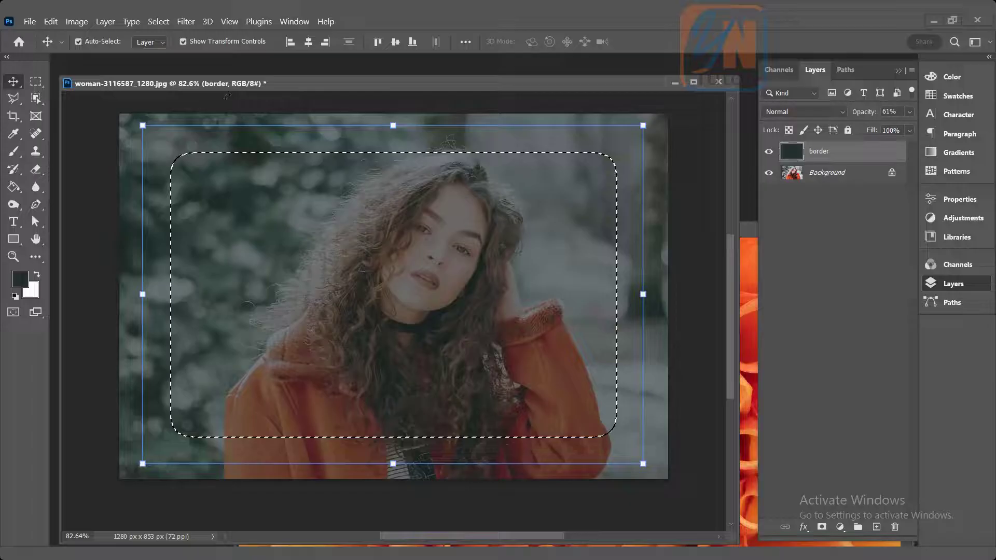
Widen the feathered selection outward on both sides to about 104% by 103%.
click(158, 22)
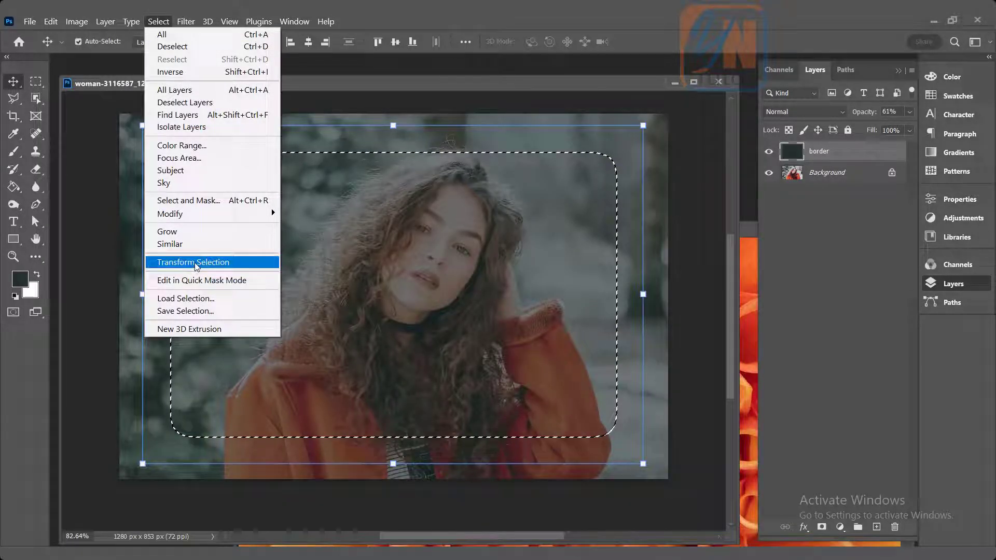
click(195, 263)
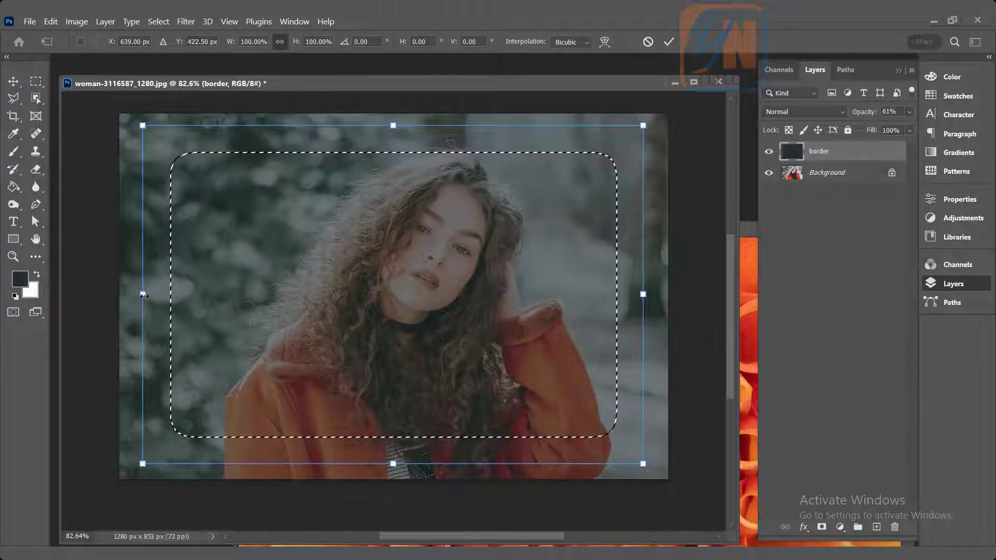
drag(143, 294, 137, 297)
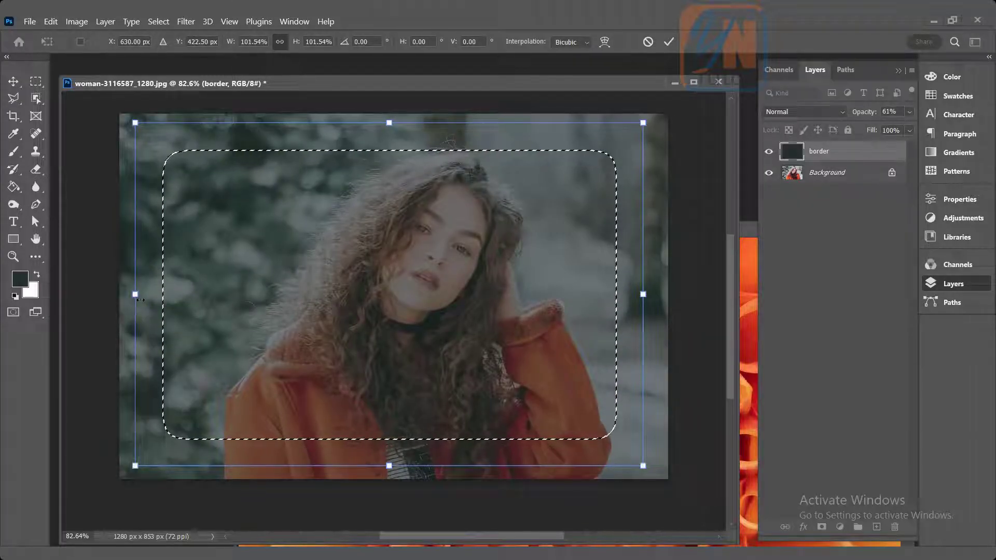
drag(135, 294, 132, 295)
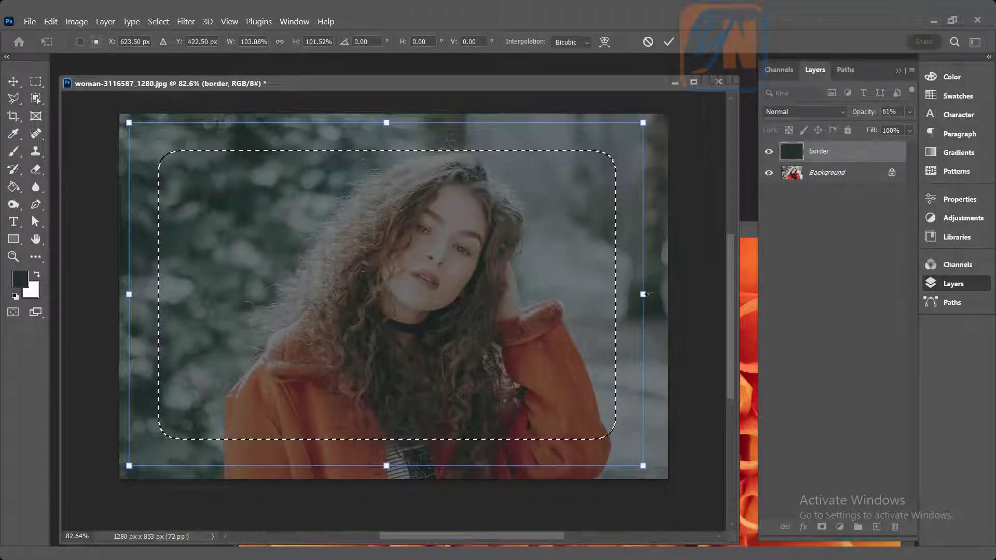
drag(644, 293, 652, 296)
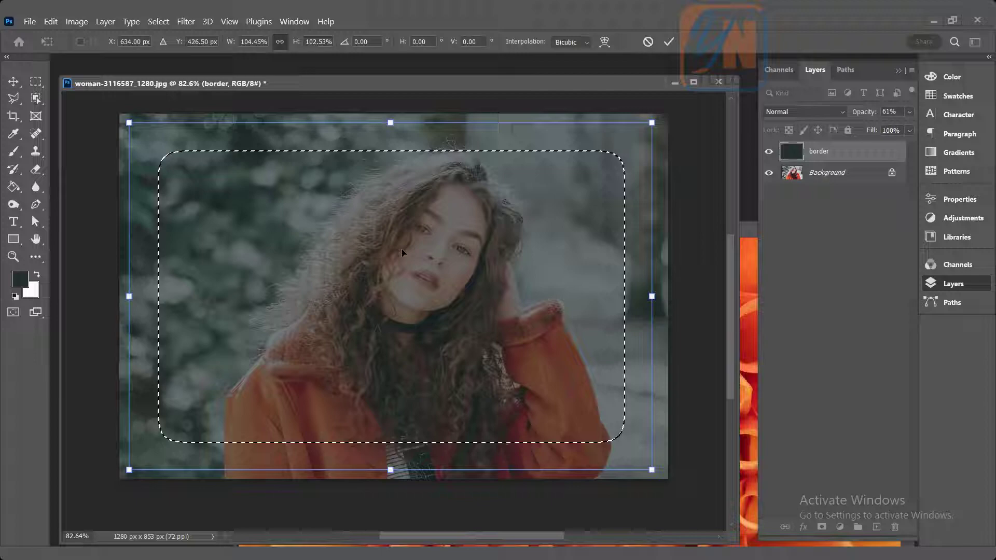
key(Return)
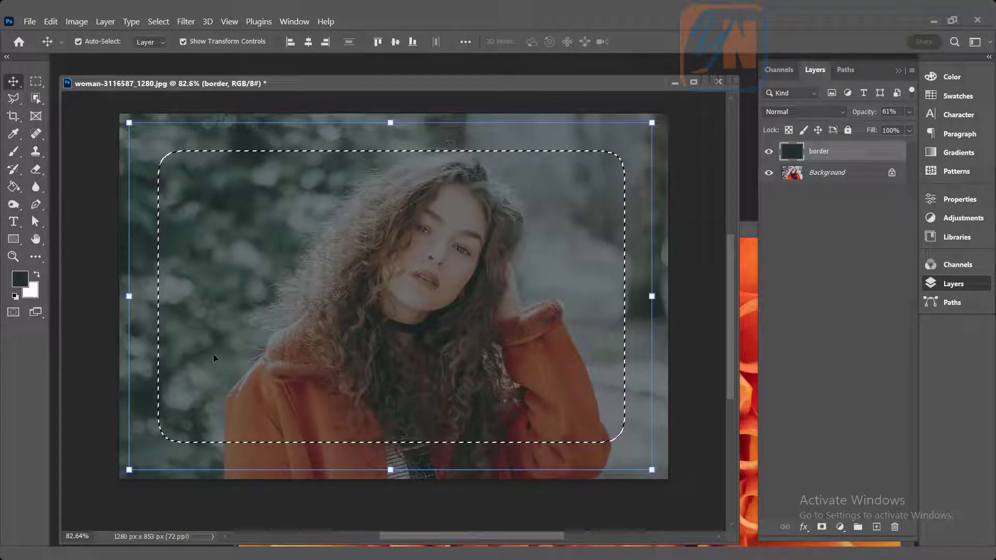
Set the border layer to 100% opacity, delete the feathered area, then deselect.
click(909, 112)
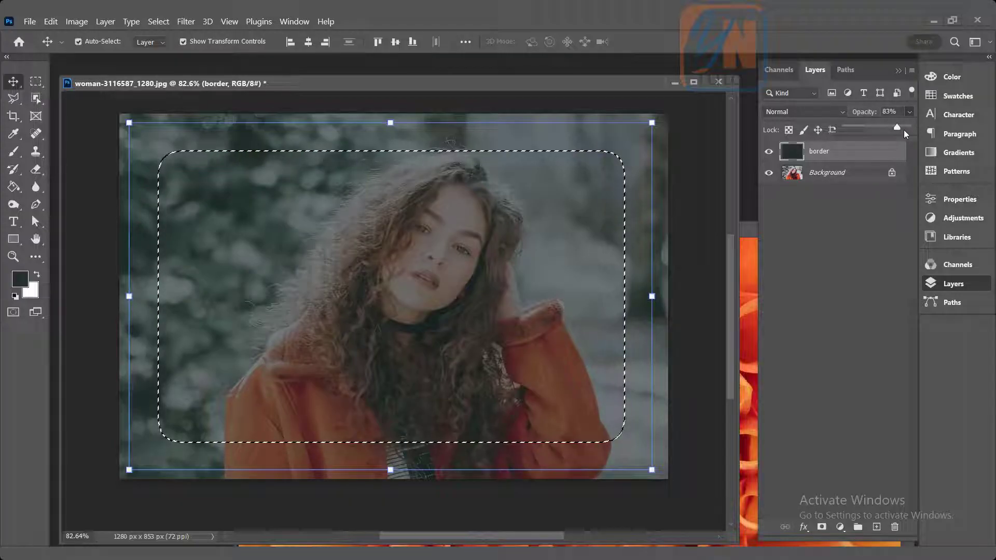
drag(904, 129, 911, 130)
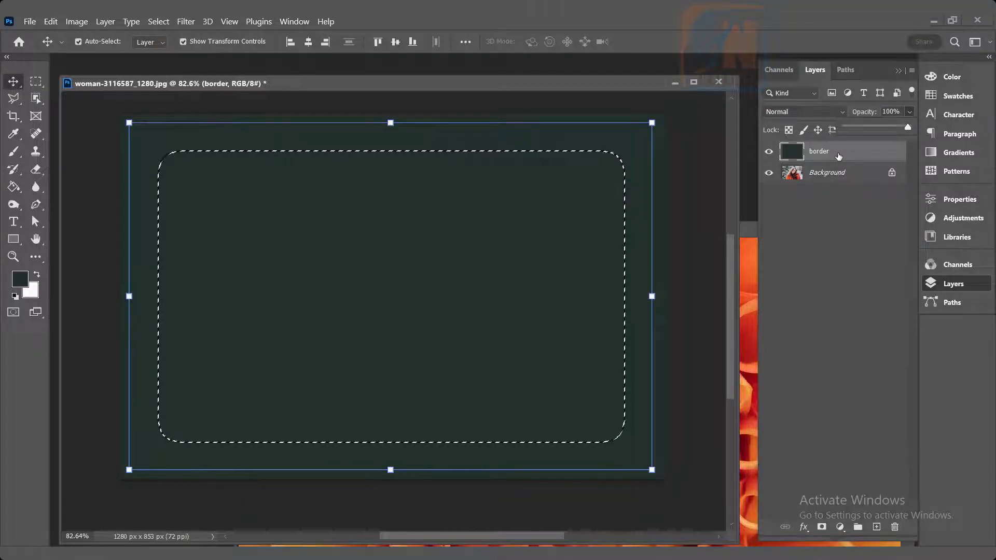
key(Delete)
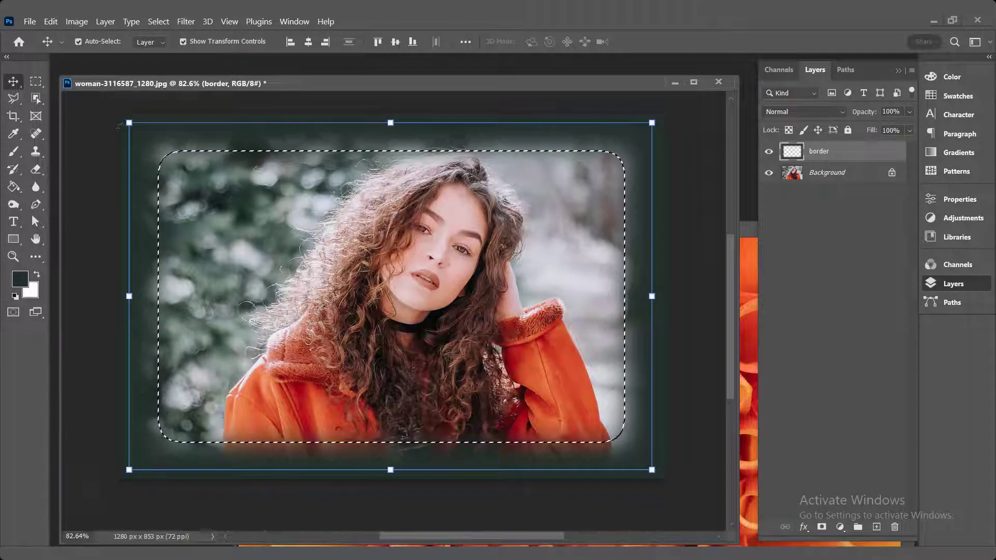
click(159, 20)
click(162, 45)
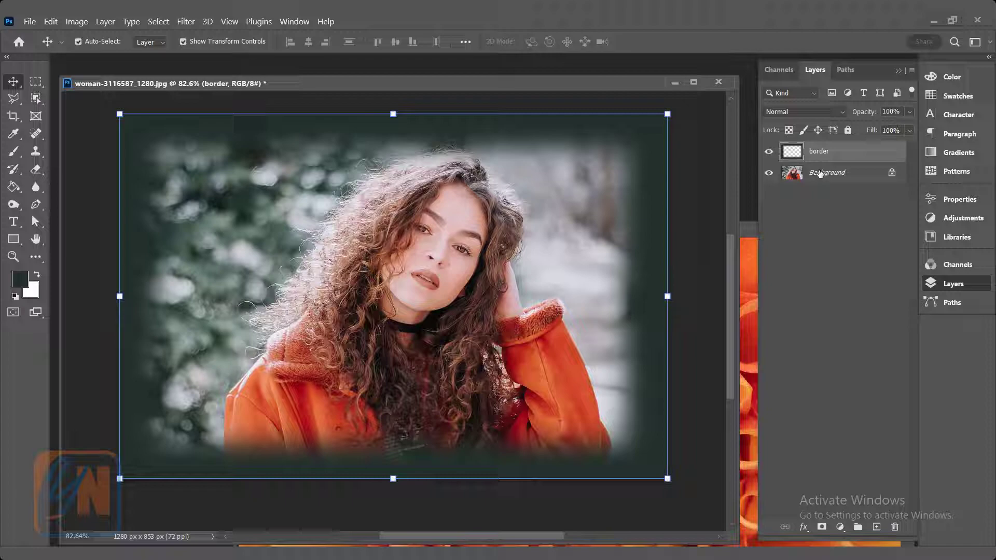
Set the border layer's blend mode to Multiply and its opacity to 97%.
click(843, 113)
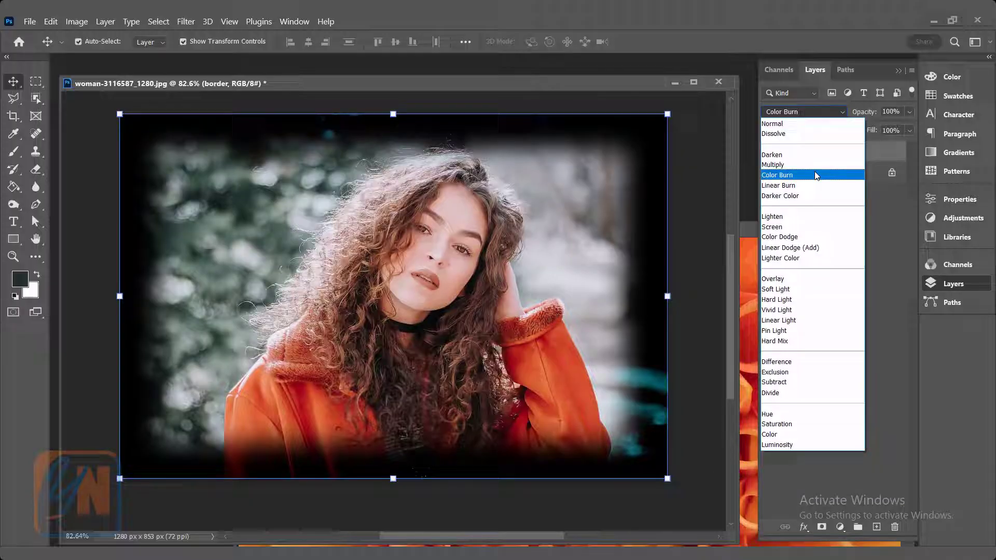
click(818, 168)
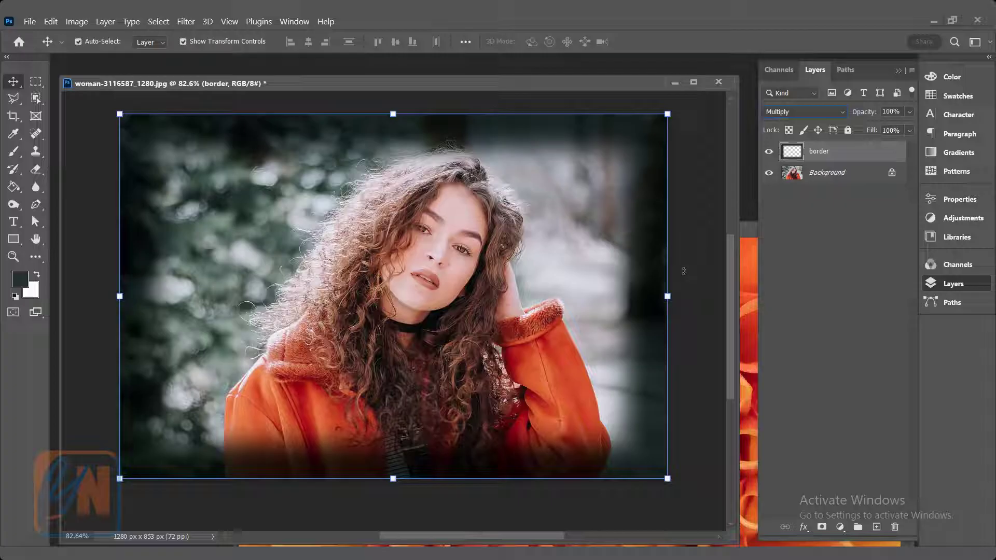
click(911, 113)
drag(907, 125, 906, 128)
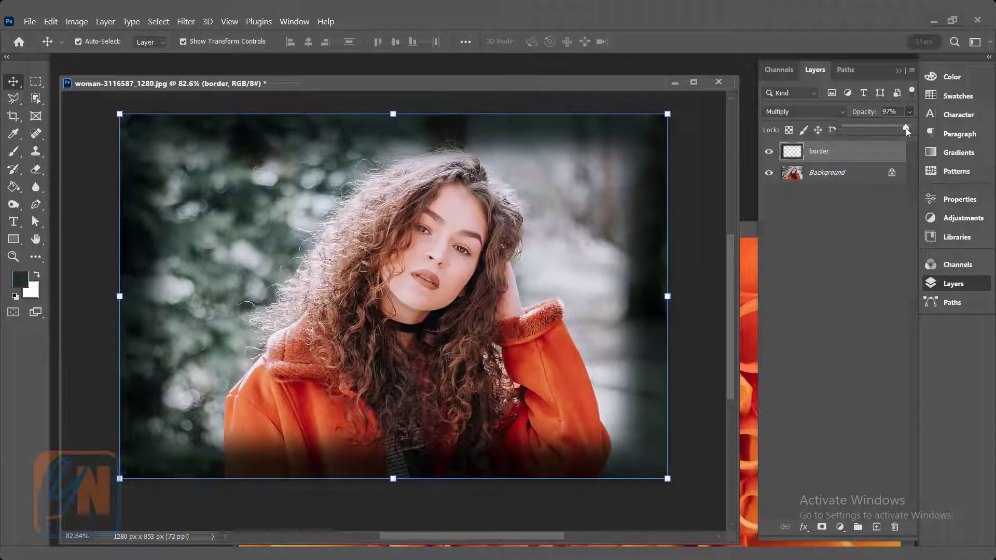
drag(505, 80, 459, 98)
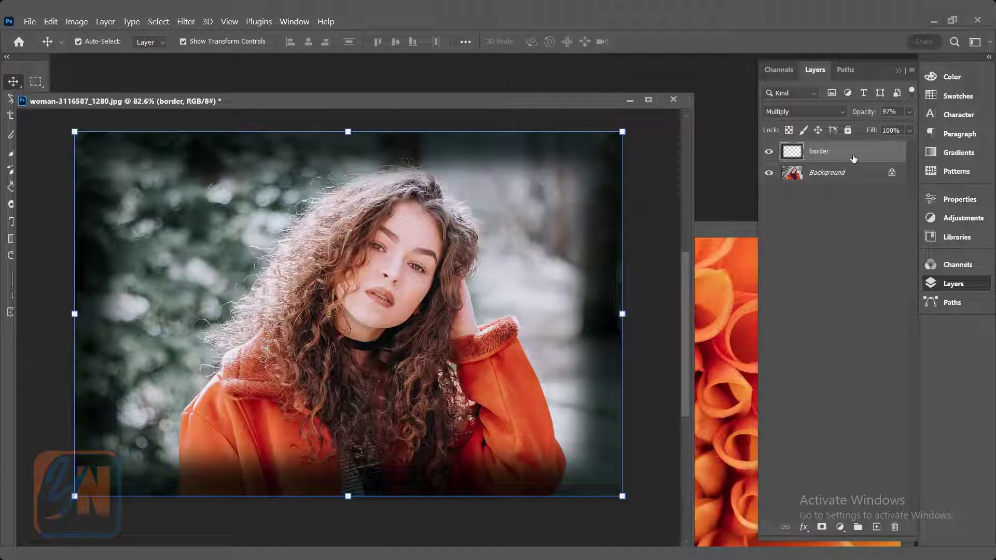
Toggle the border layer to compare, leave it hidden, and bring the dahlia window forward.
click(768, 154)
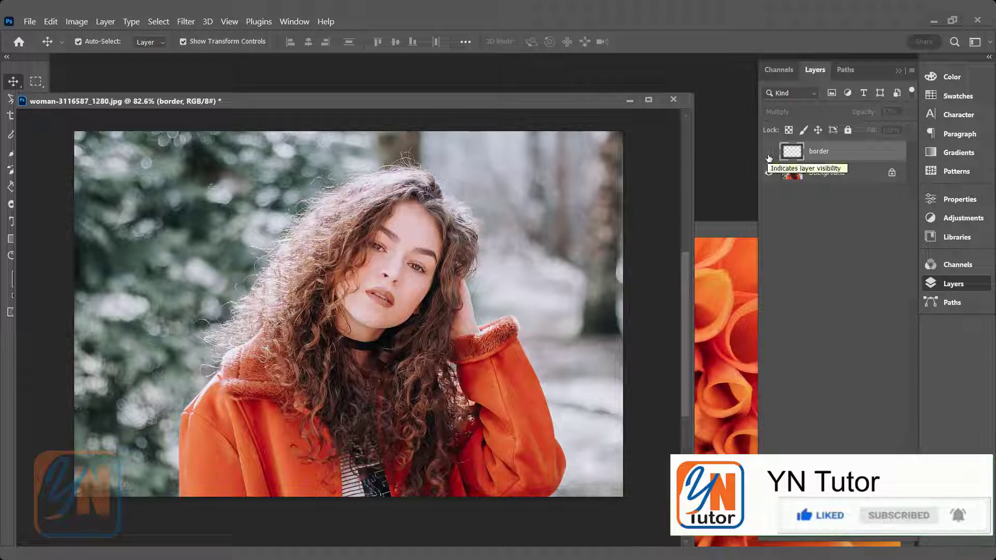
click(768, 154)
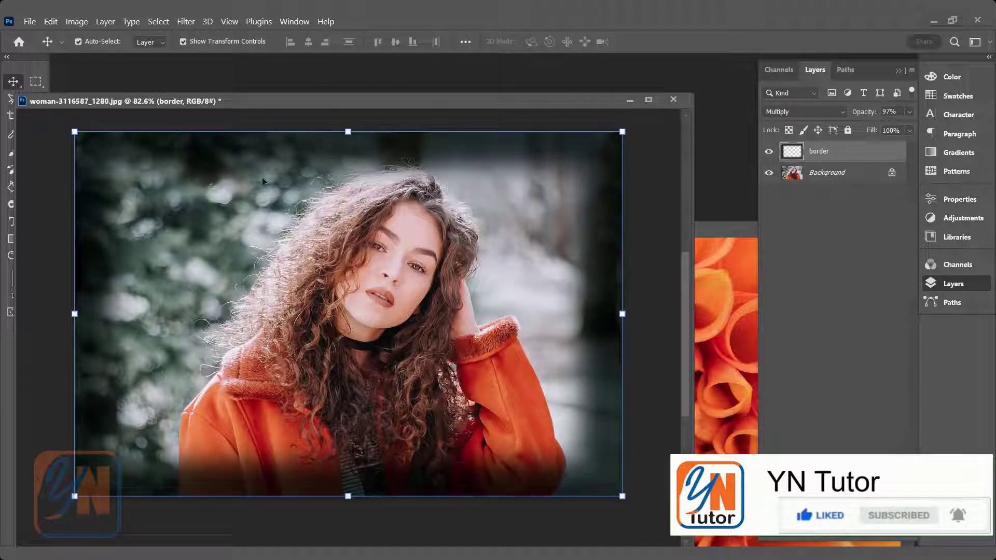
click(769, 152)
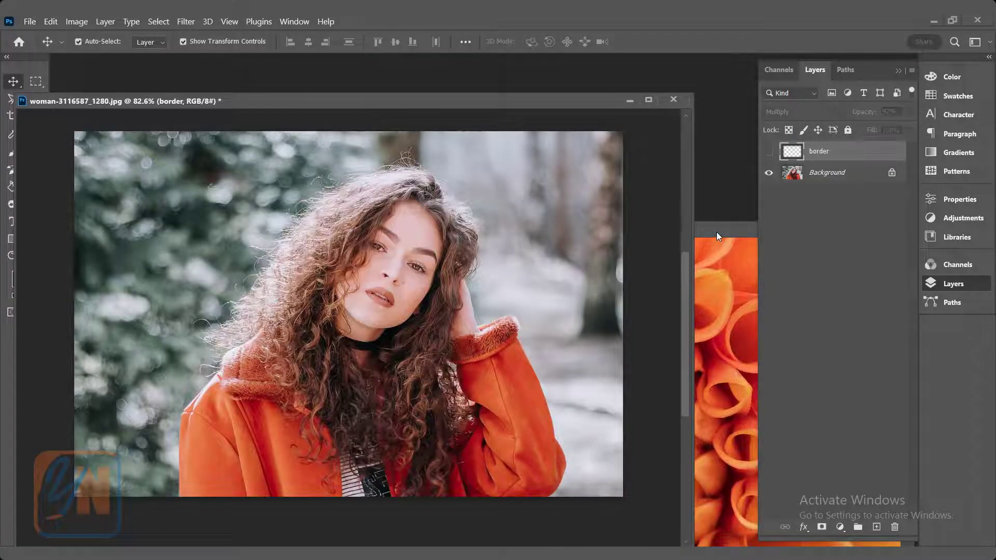
drag(716, 233, 673, 246)
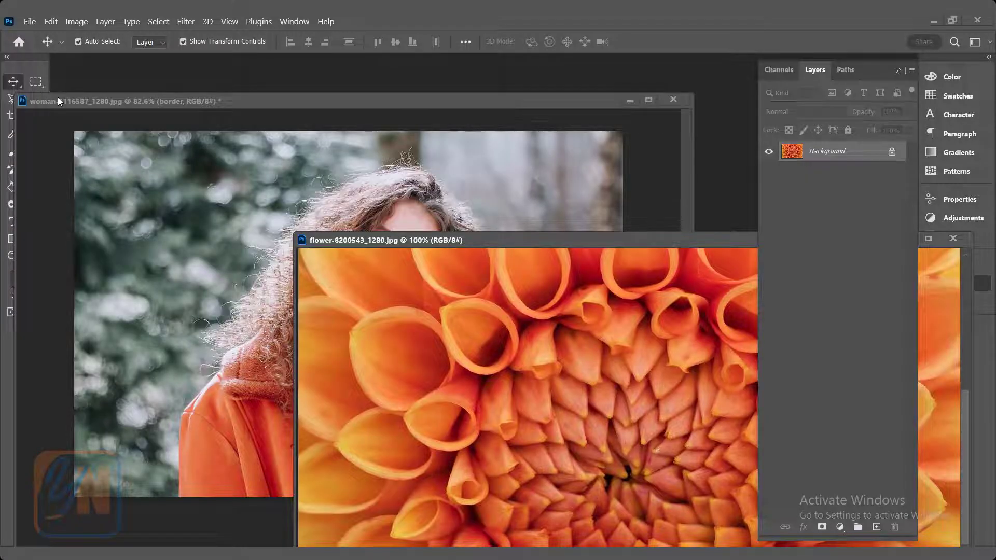
Drag the dahlia photo into the portrait document as a new Layer 1.
drag(57, 98, 56, 108)
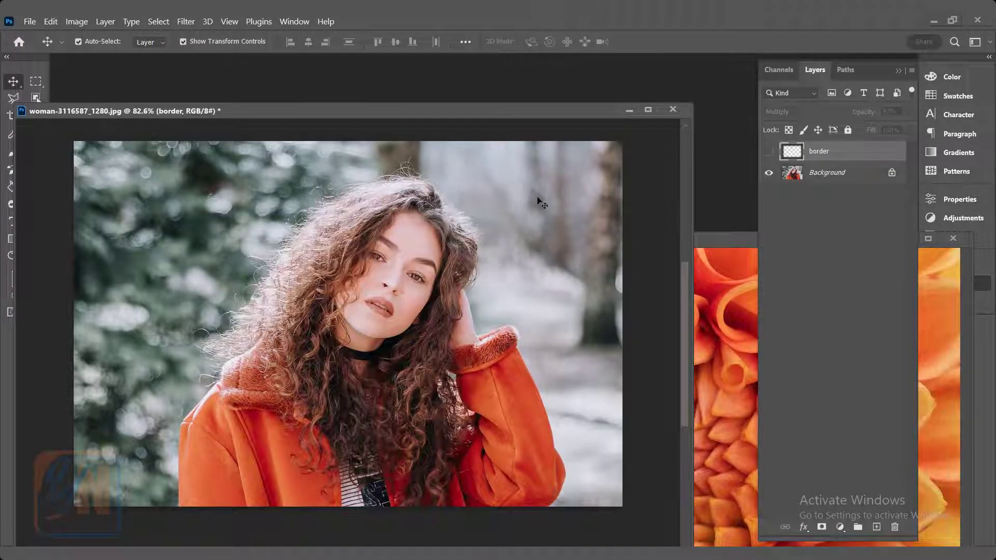
click(723, 239)
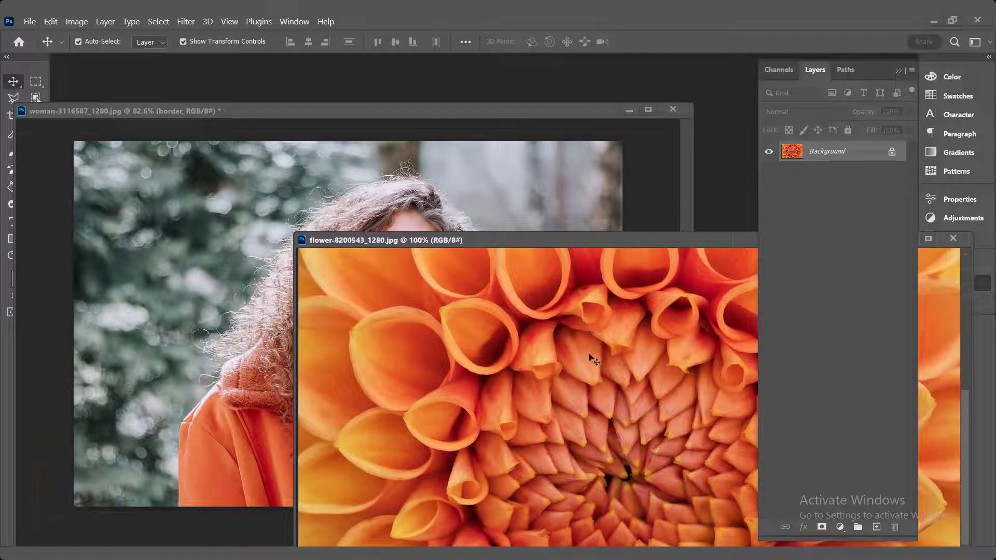
drag(591, 358, 279, 259)
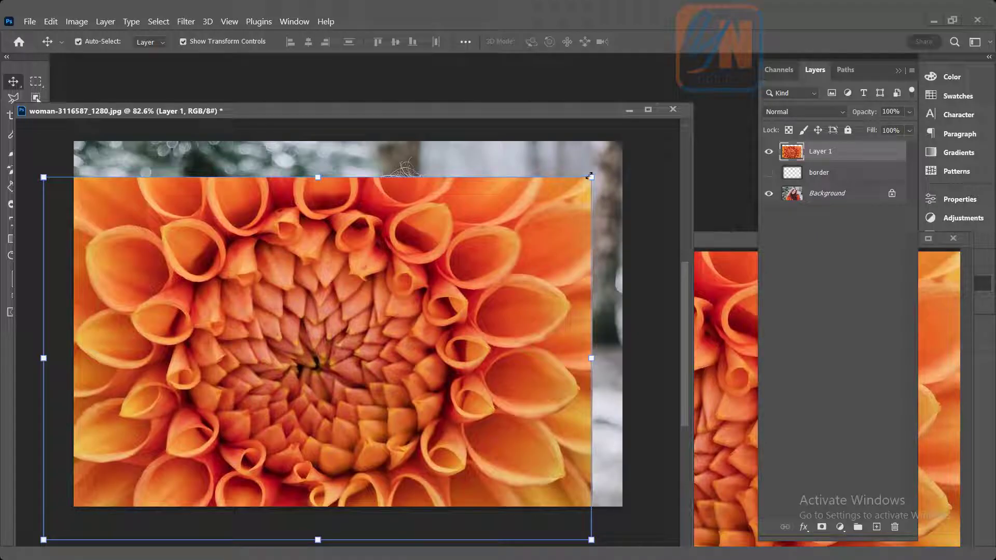
Scale and align the dahlia layer to about 100.6% height so it fills the canvas exactly.
drag(590, 176, 611, 165)
drag(556, 233, 568, 209)
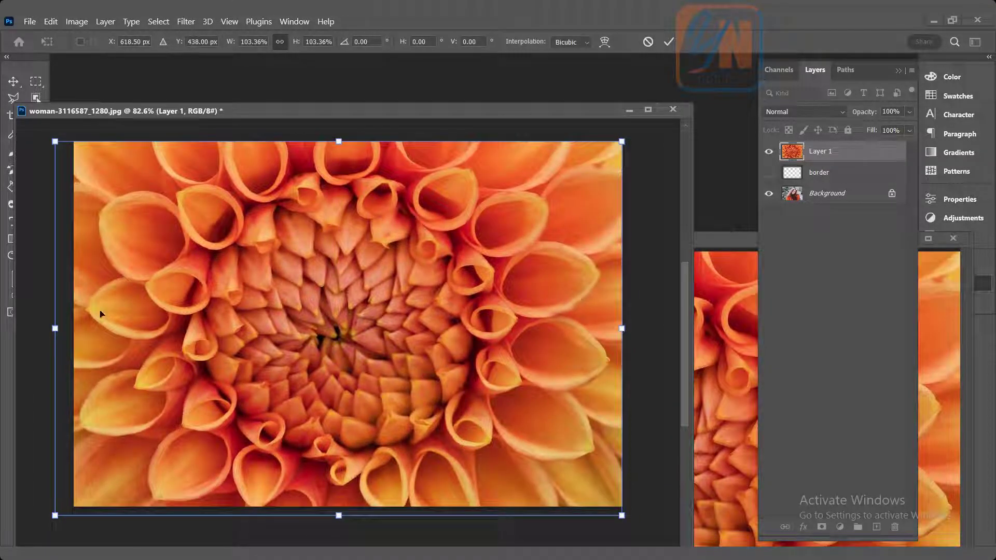
drag(46, 328, 65, 328)
drag(330, 173, 329, 168)
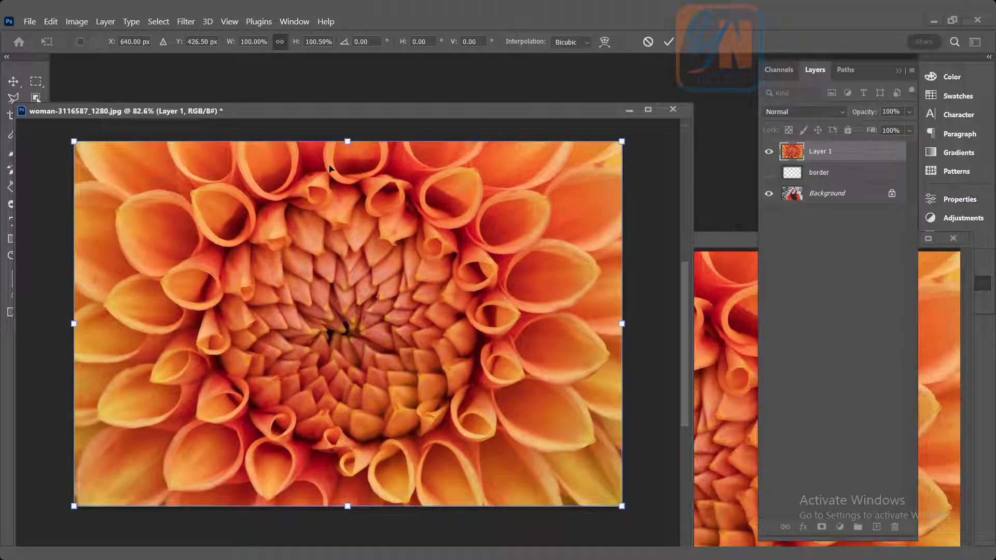
key(Return)
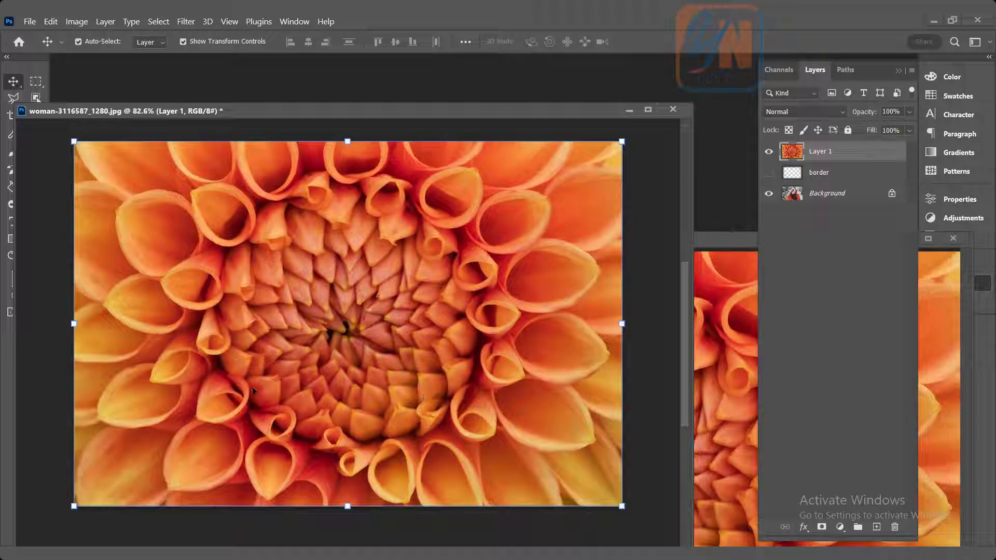
drag(341, 114, 403, 95)
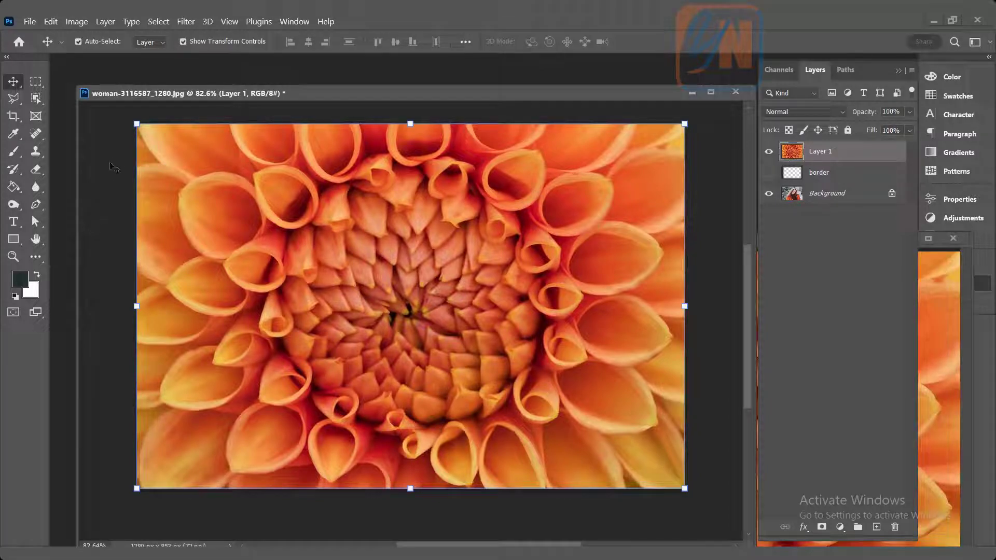
Select the whole canvas of the dahlia Layer 1 with Select > All.
click(159, 22)
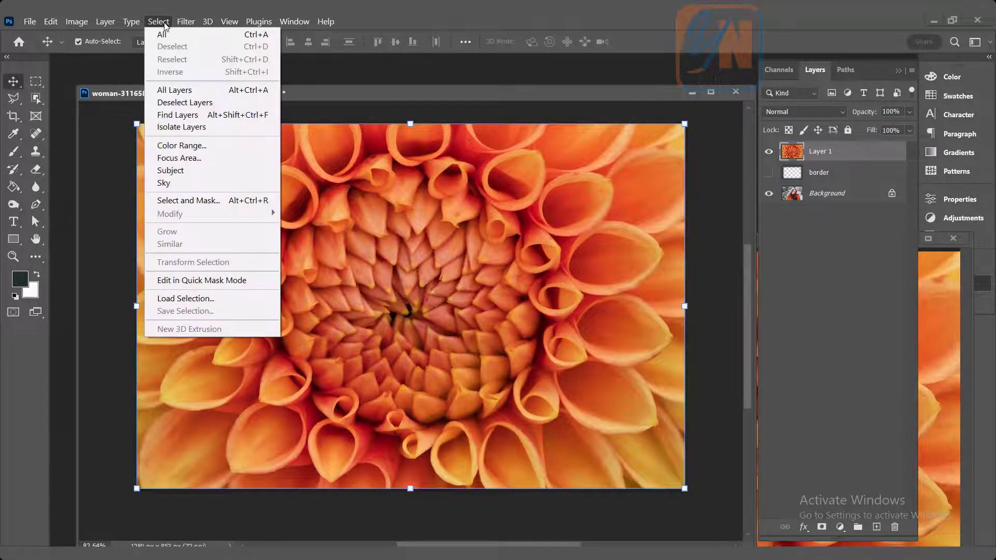
click(163, 34)
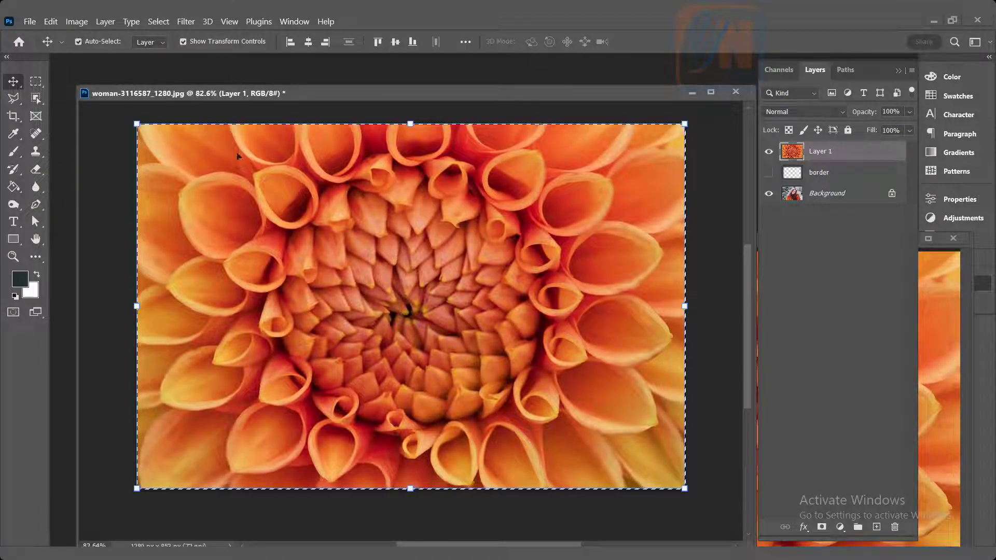
Shrink the selection to a centred inset rectangle, about 88% wide and 83% tall, then test-clear and undo.
click(160, 22)
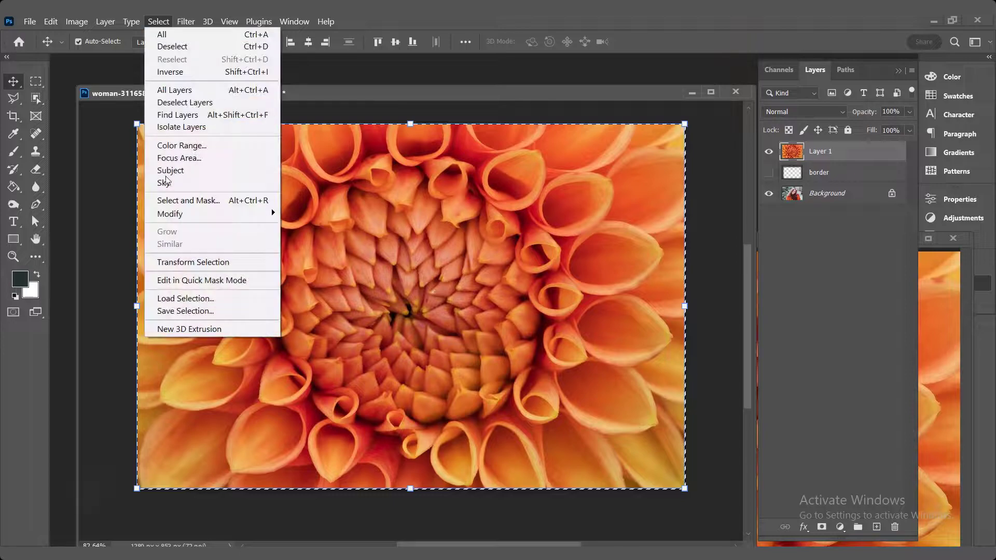
click(194, 262)
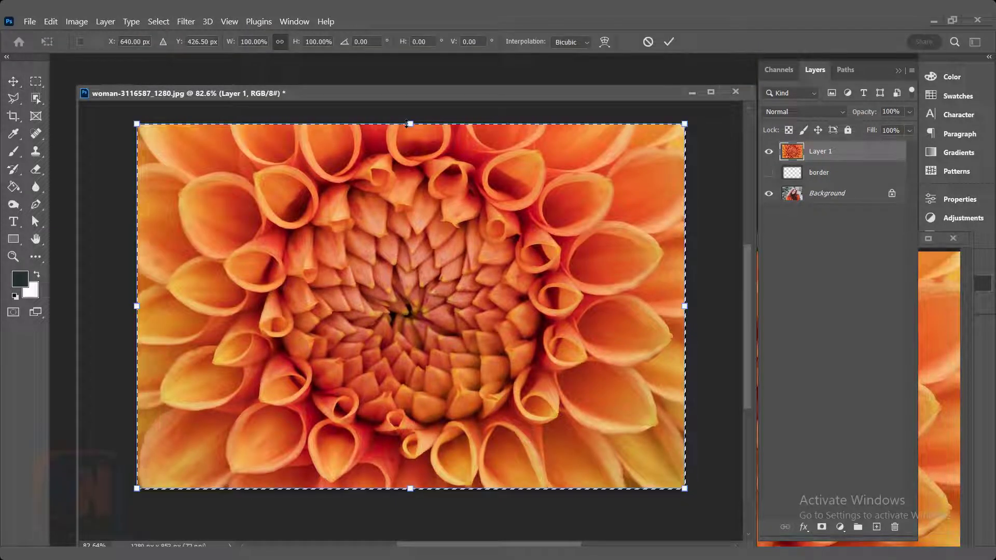
drag(407, 124, 407, 154)
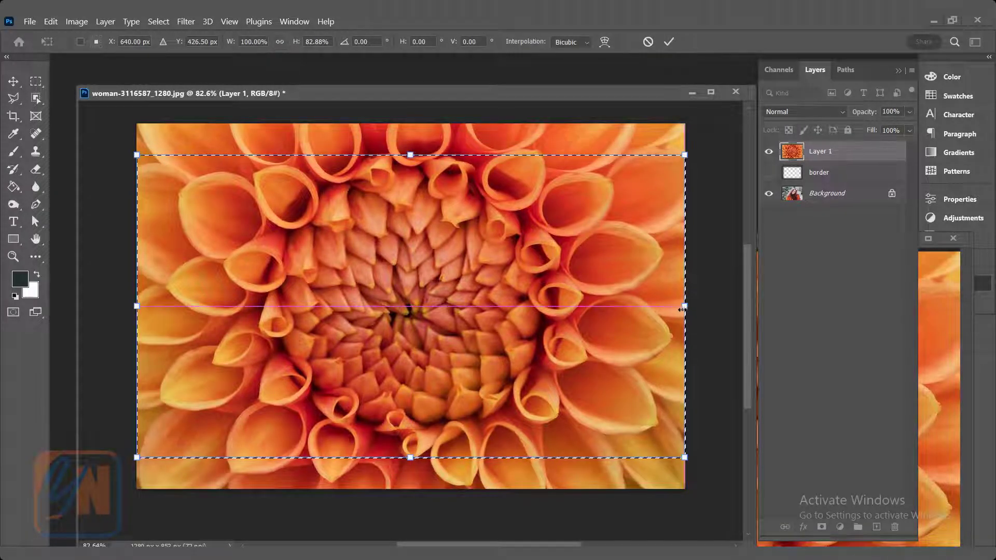
drag(685, 307, 653, 306)
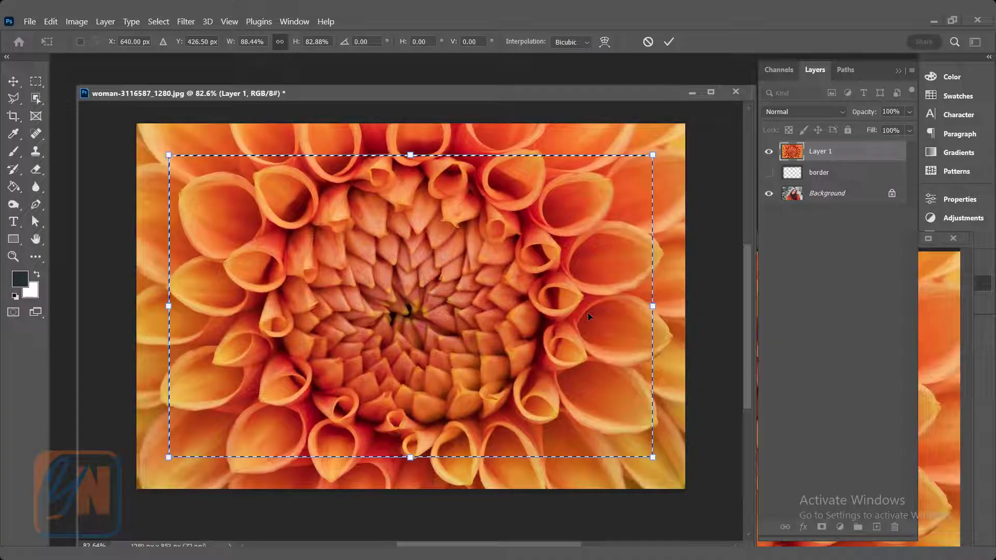
key(Return)
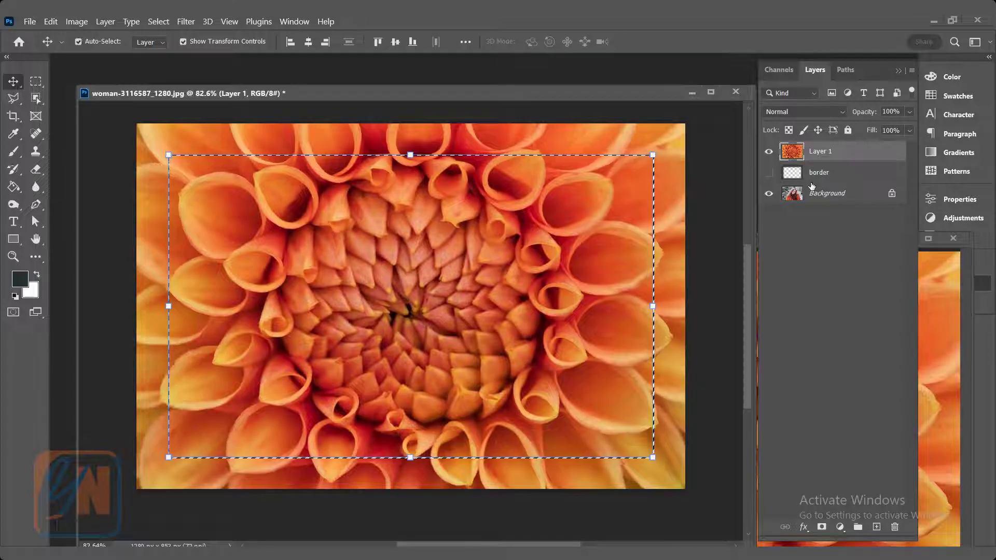
key(Delete)
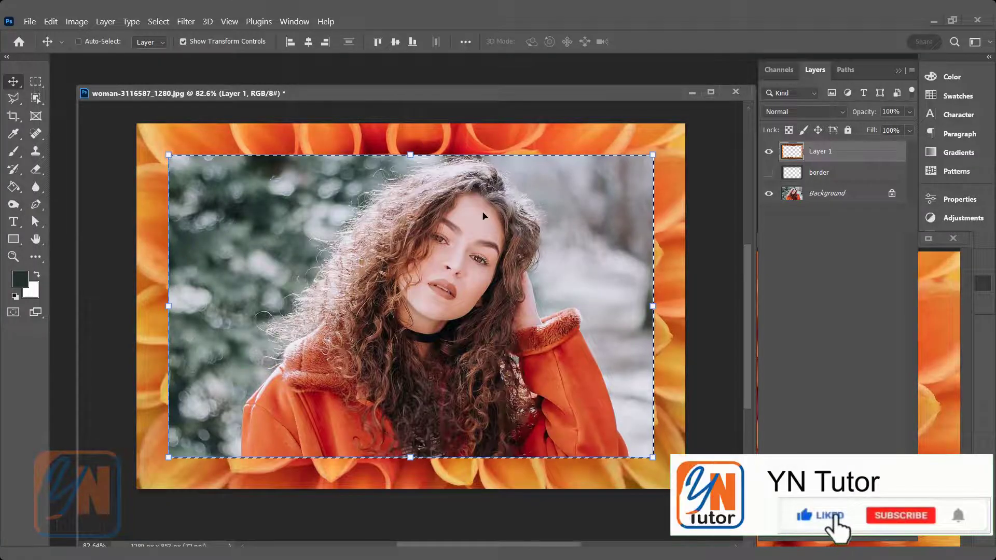
key(ctrl+z)
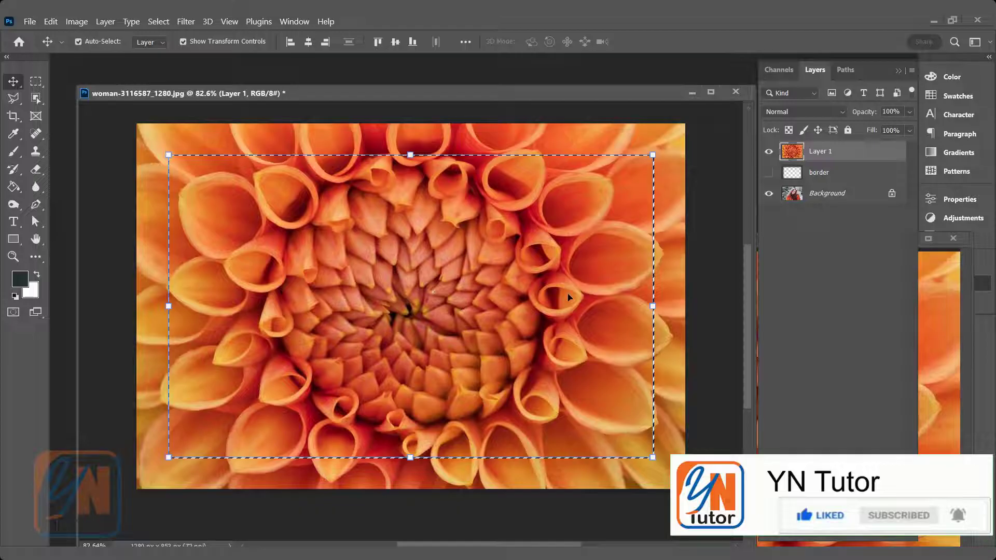
Feather the inset selection with a 25-pixel radius.
click(158, 21)
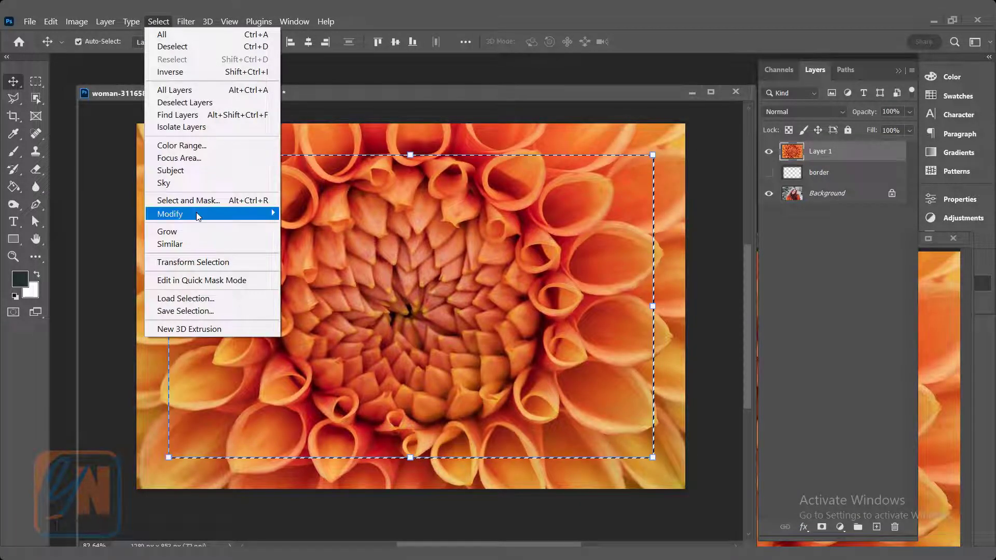
mouse_move(198, 215)
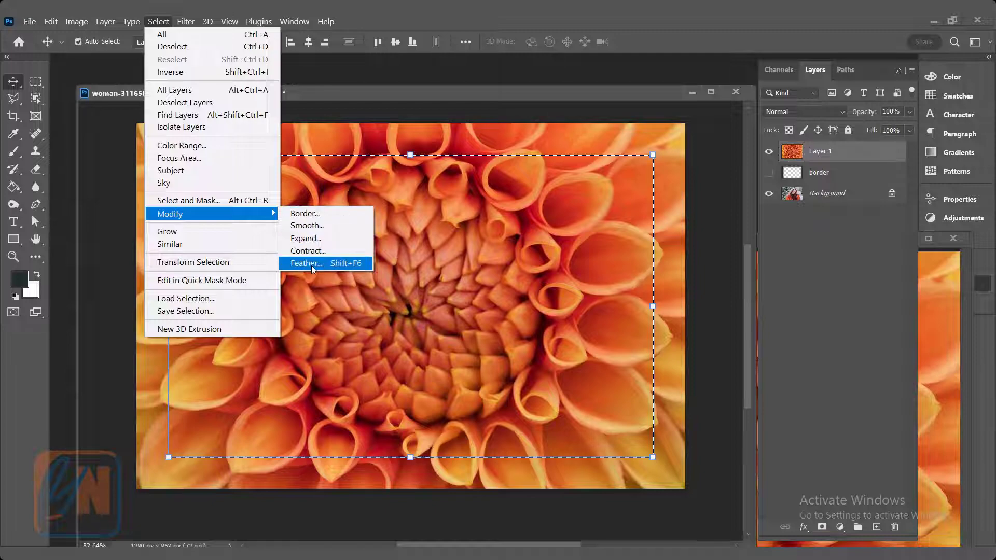
click(353, 263)
drag(511, 78, 468, 52)
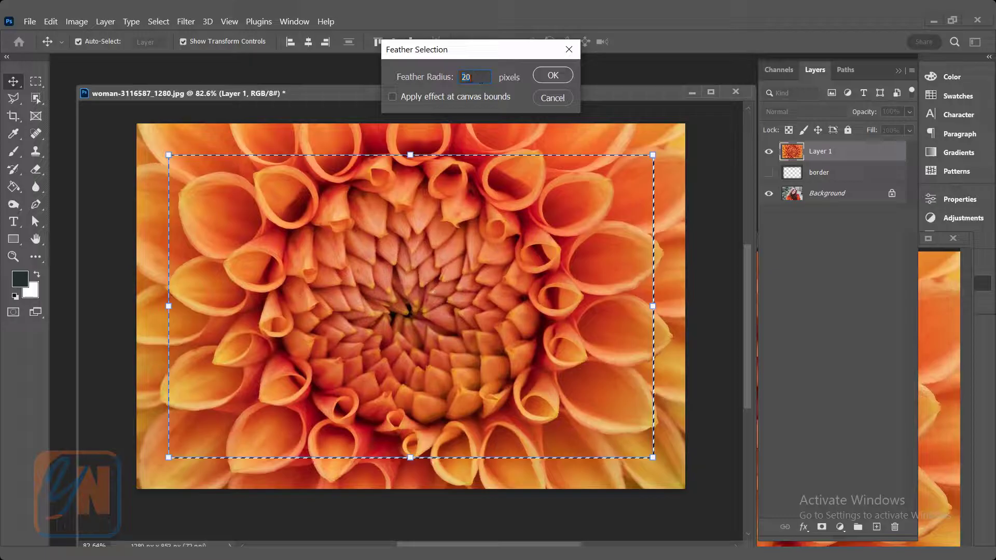
text(25)
click(552, 76)
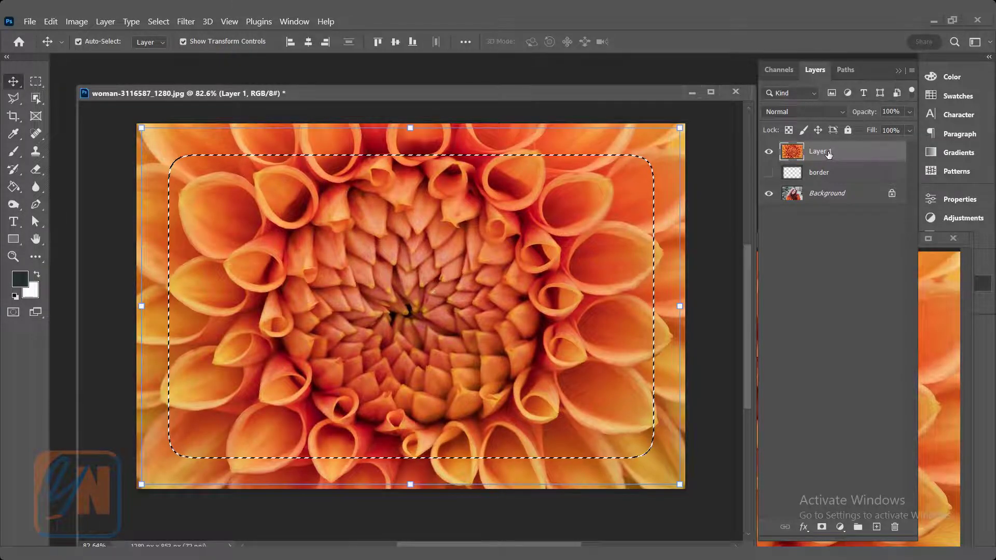
Clear the feathered centre of Layer 1, deselect, and hide Layer 1.
key(Delete)
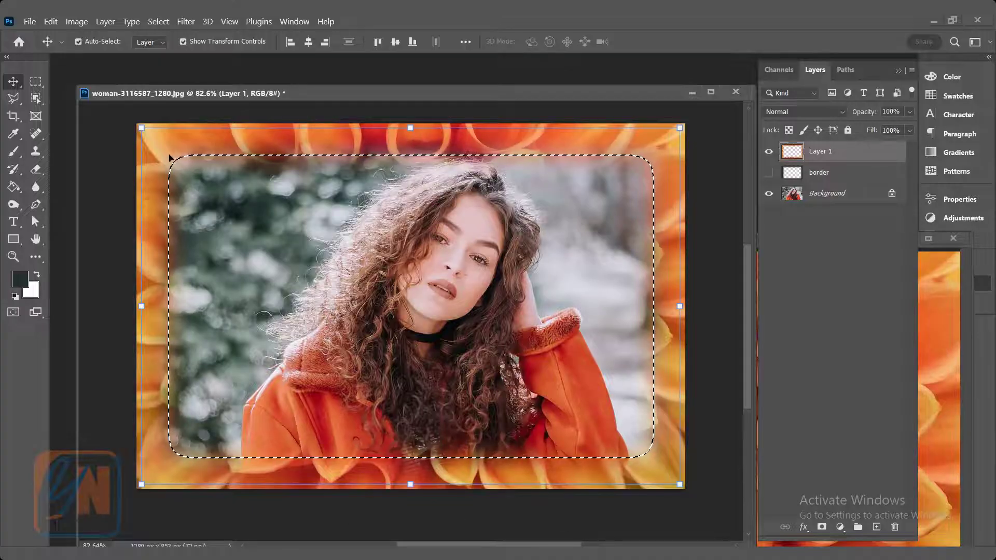
click(158, 21)
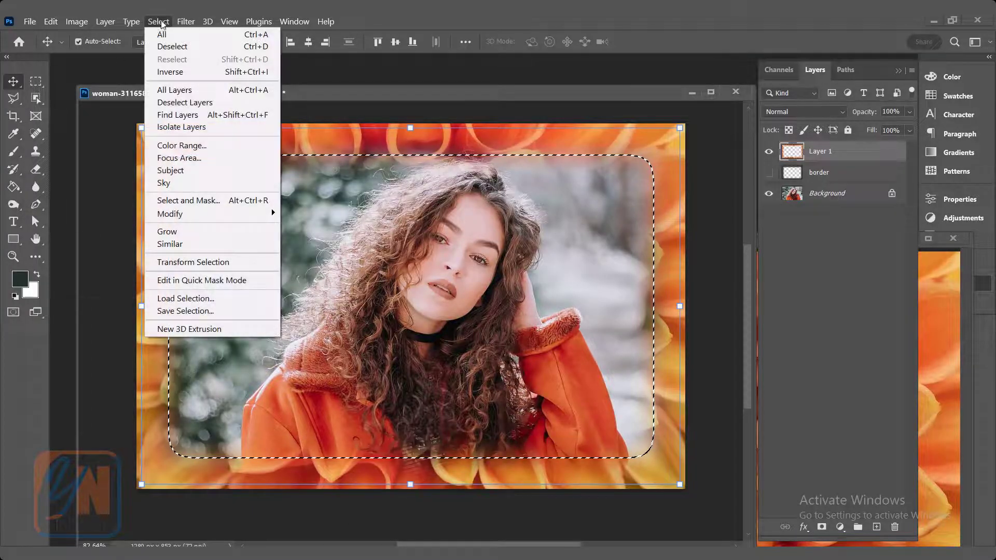
click(168, 48)
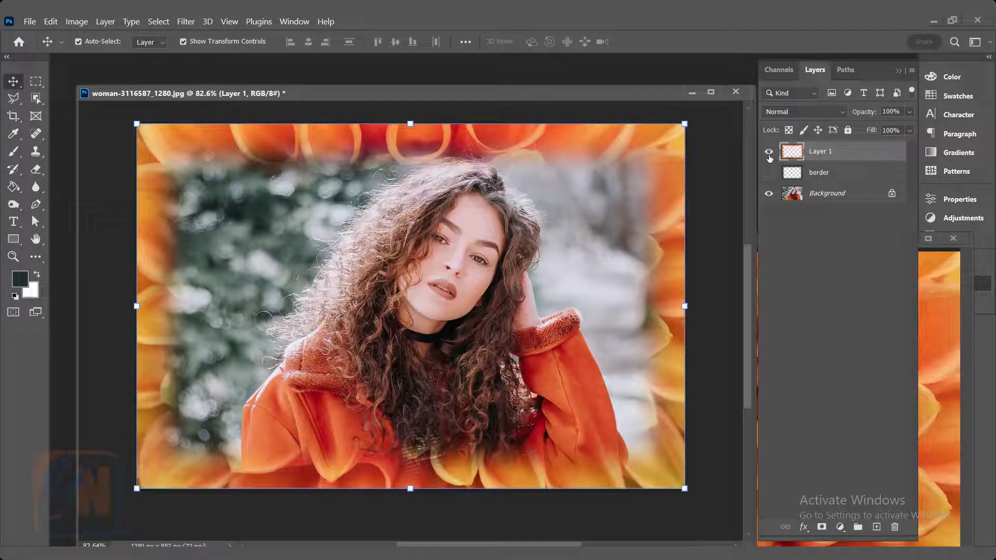
click(767, 155)
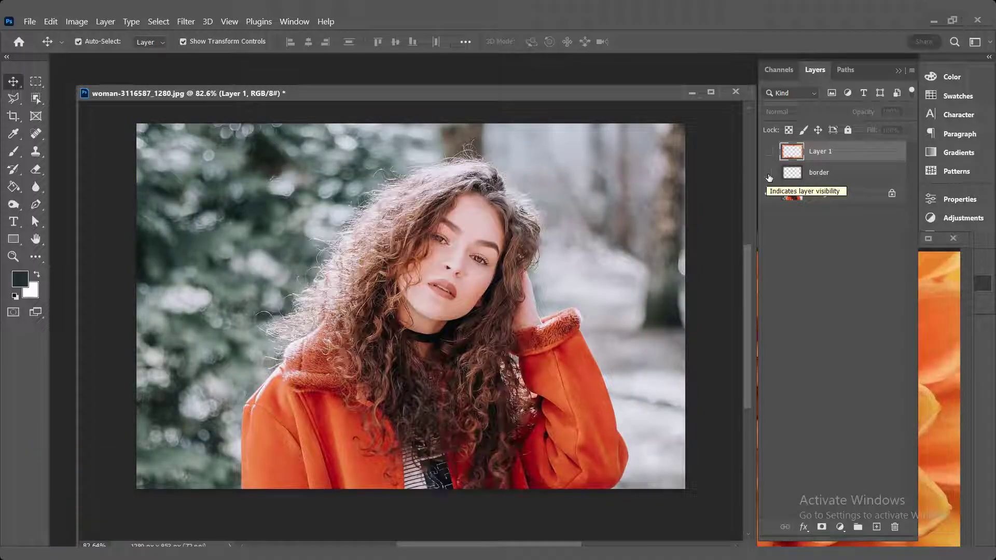
Show the Layer 1 petal frame and hide the dark border vignette layer.
click(769, 174)
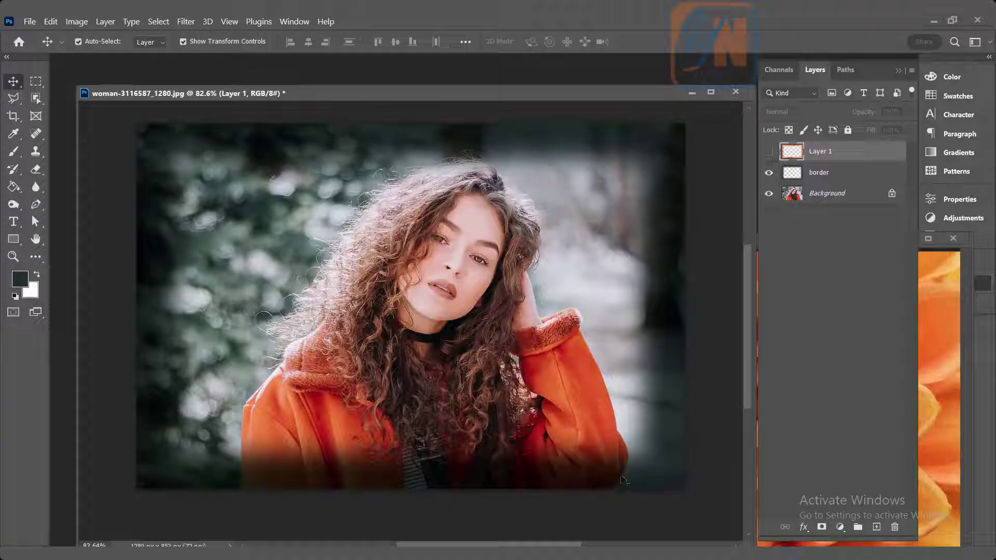
click(769, 153)
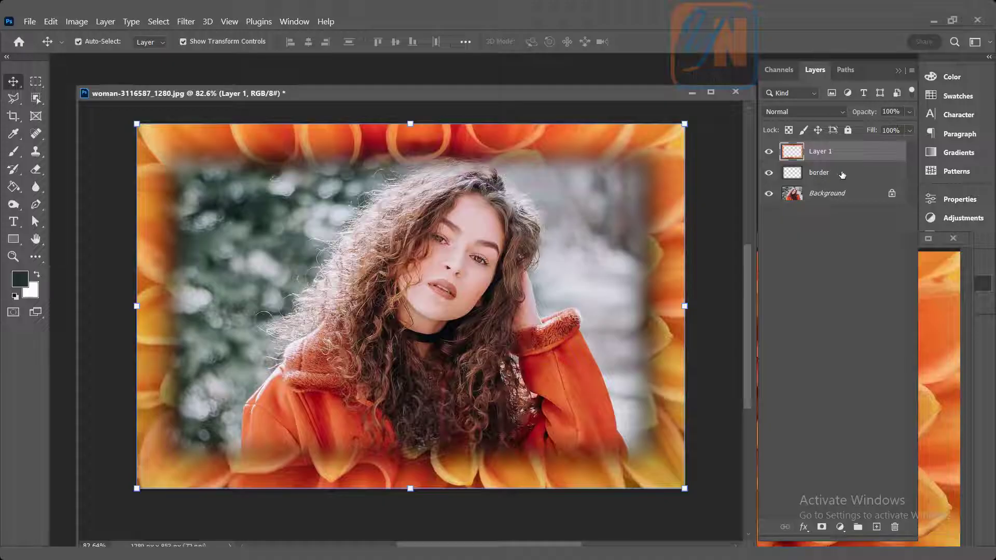
click(769, 174)
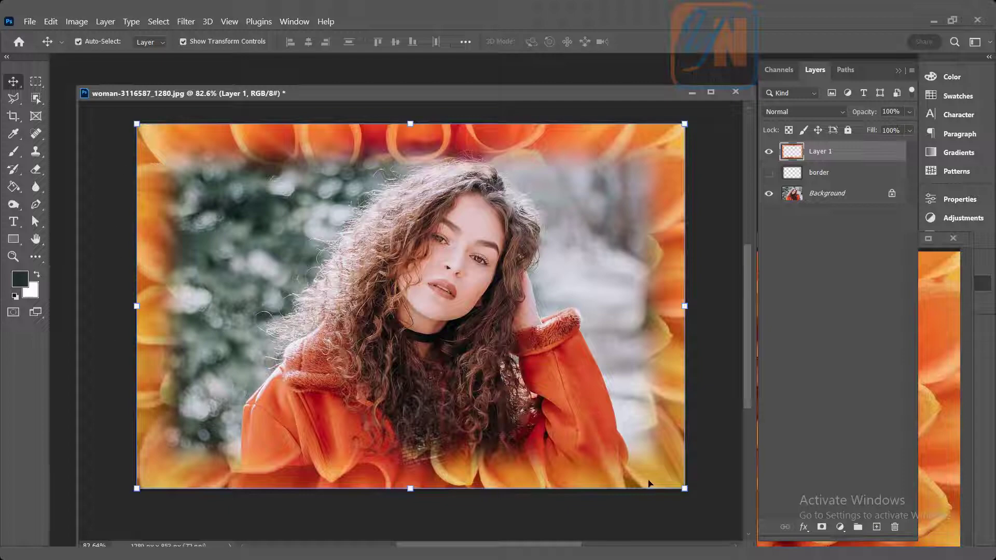
Rename Layer 1 to 'border2'.
double_click(822, 152)
text(bord)
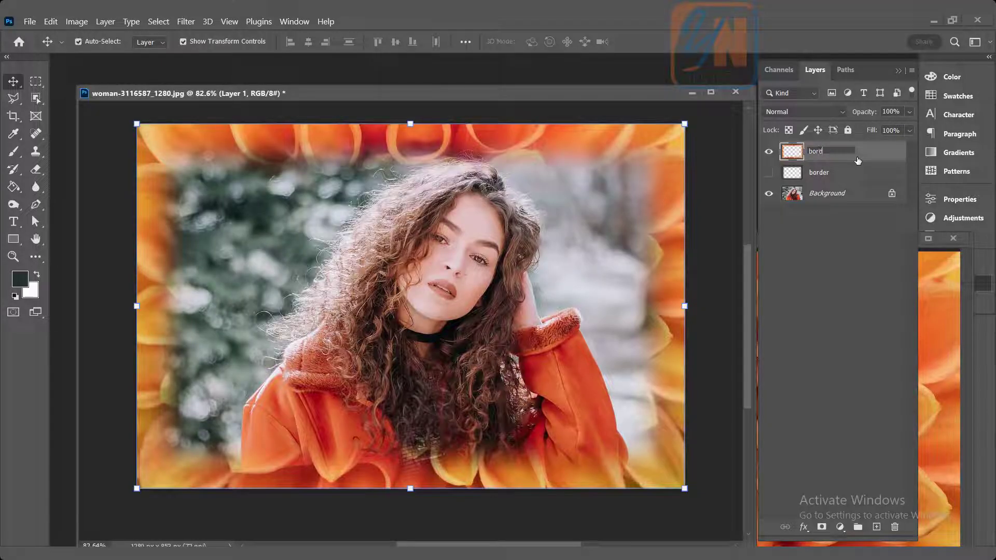
text(er2)
click(849, 173)
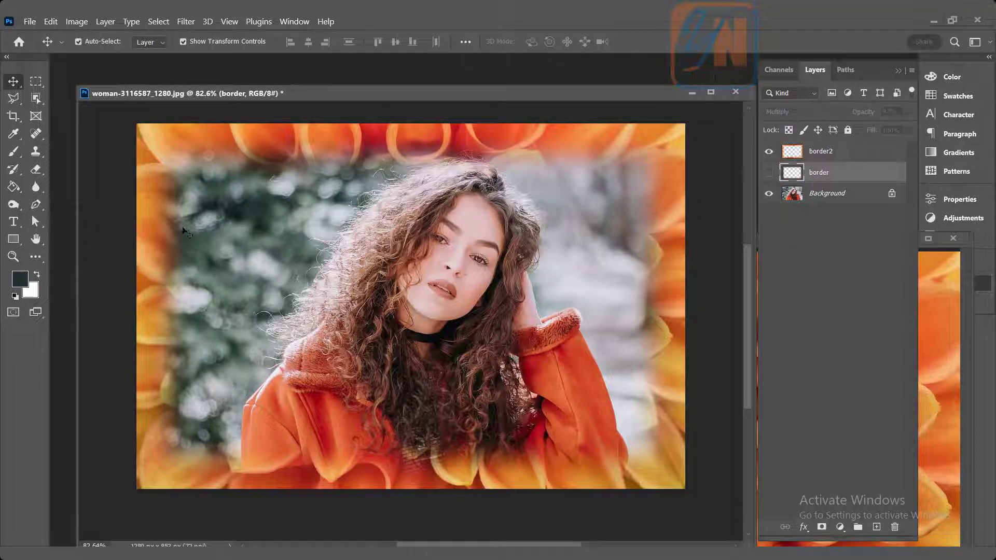